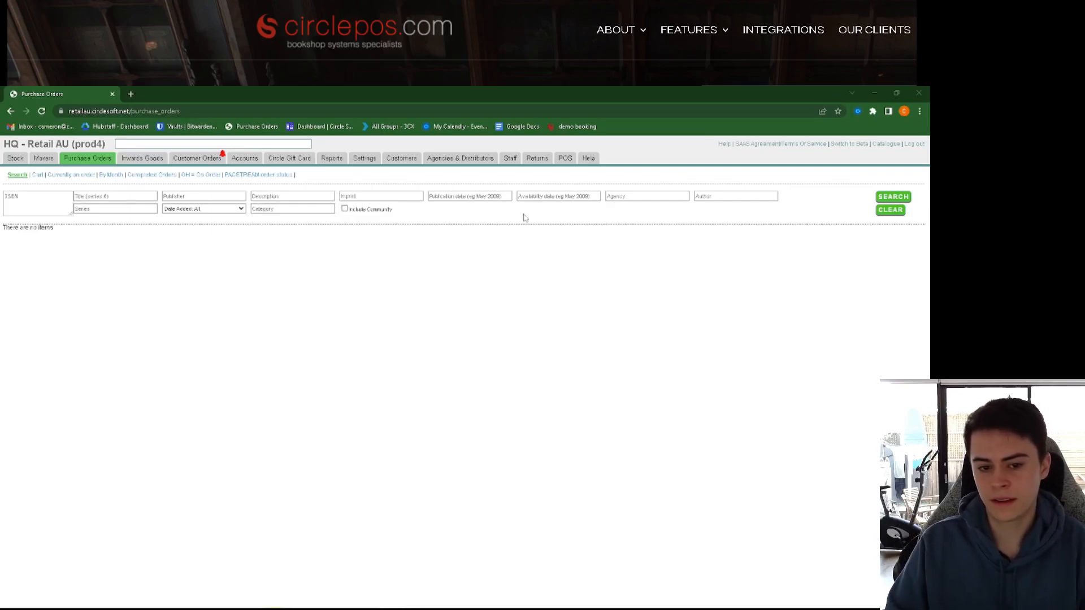
Step: Drop down the Staff menu showing Staff List, Staff Setup and Restrict Staff
{"action": "mouse_move", "coordinate": [512, 171]}
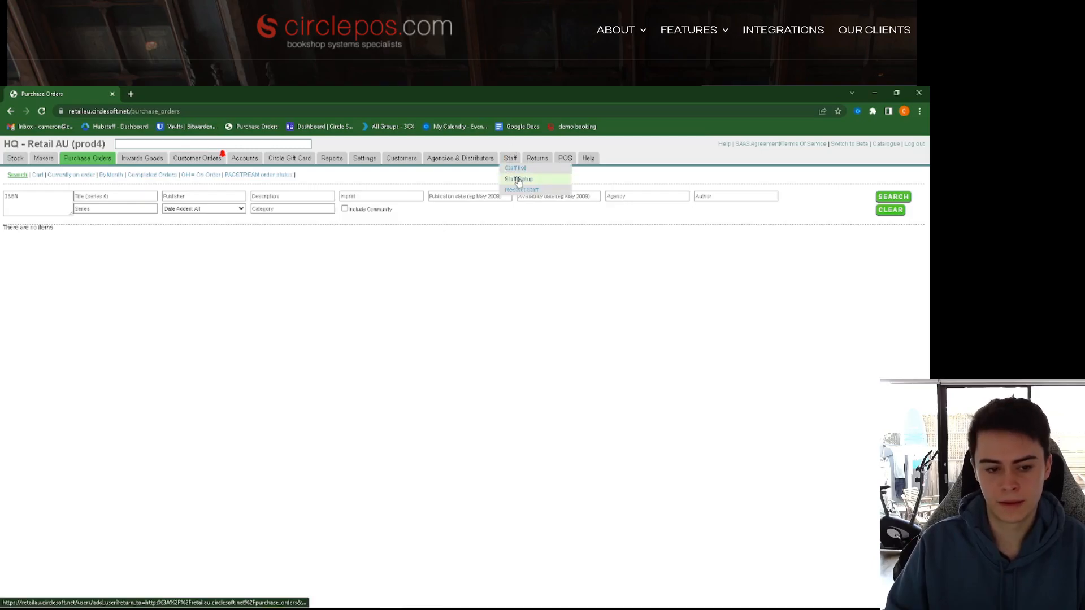
Step: Open Staff Setup, enter a sample first and last name, and clear the autofilled password
{"action": "left_click", "coordinate": [518, 179]}
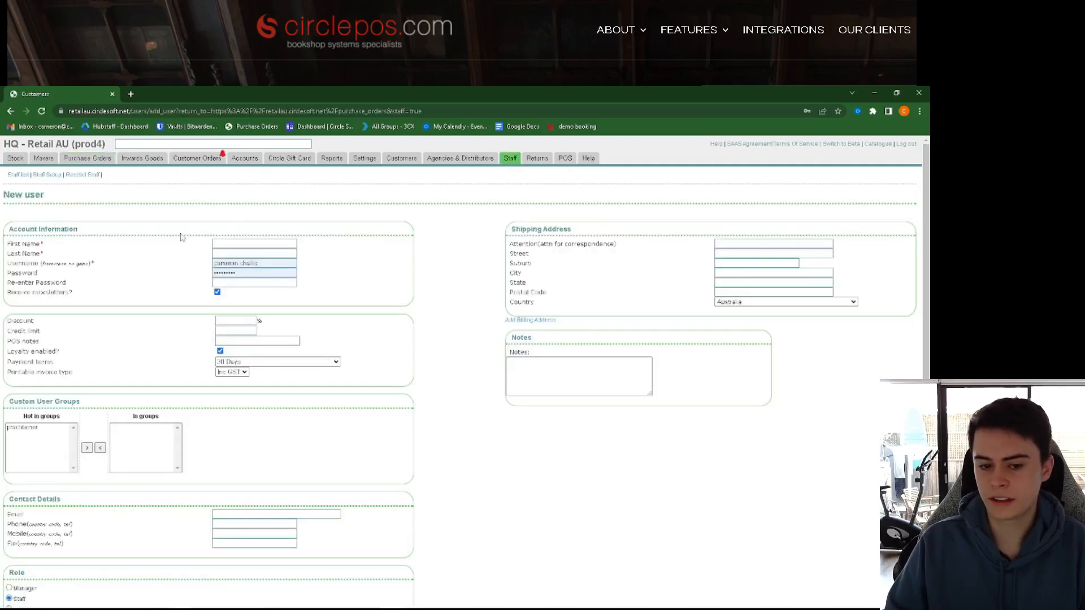
{"action": "left_click", "coordinate": [226, 245]}
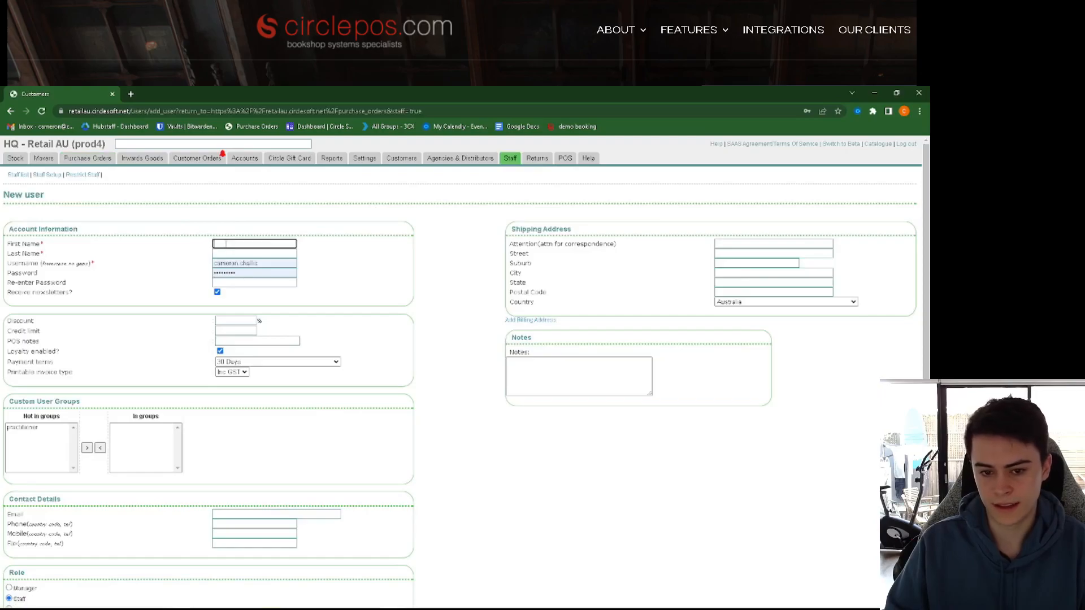
{"action": "type", "text": "John"}
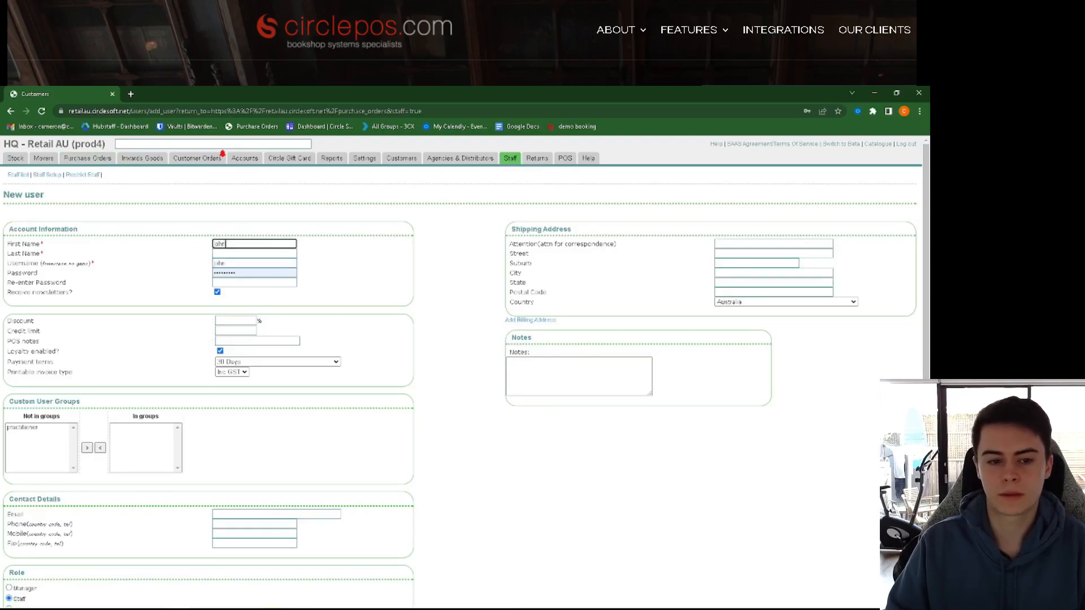
{"action": "key", "text": "Tab"}
{"action": "type", "text": "Smith"}
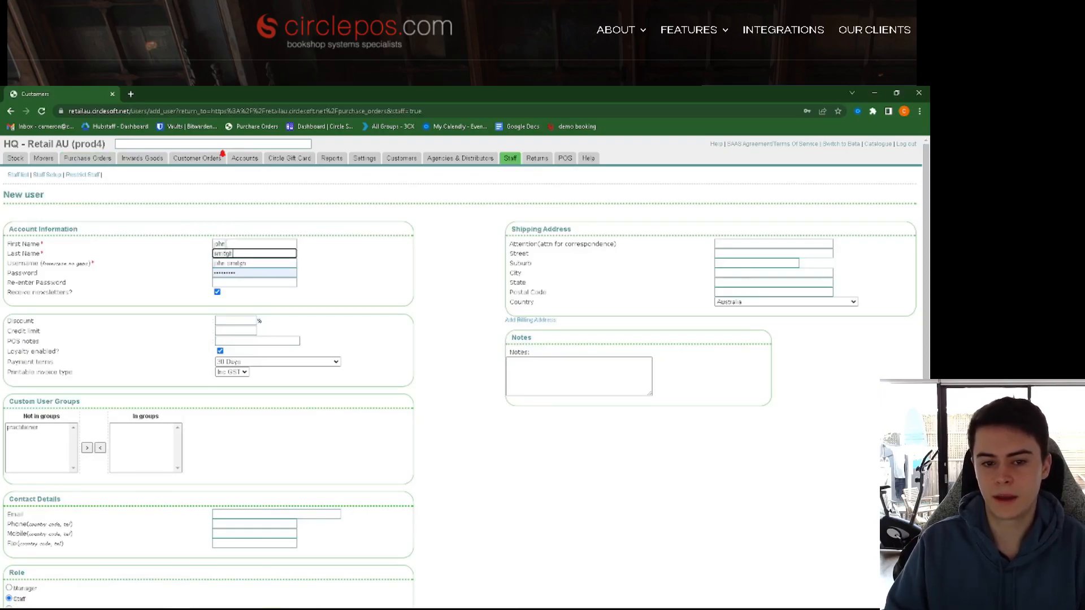
{"action": "key", "text": "BackSpace"}
{"action": "key", "text": "BackSpace"}
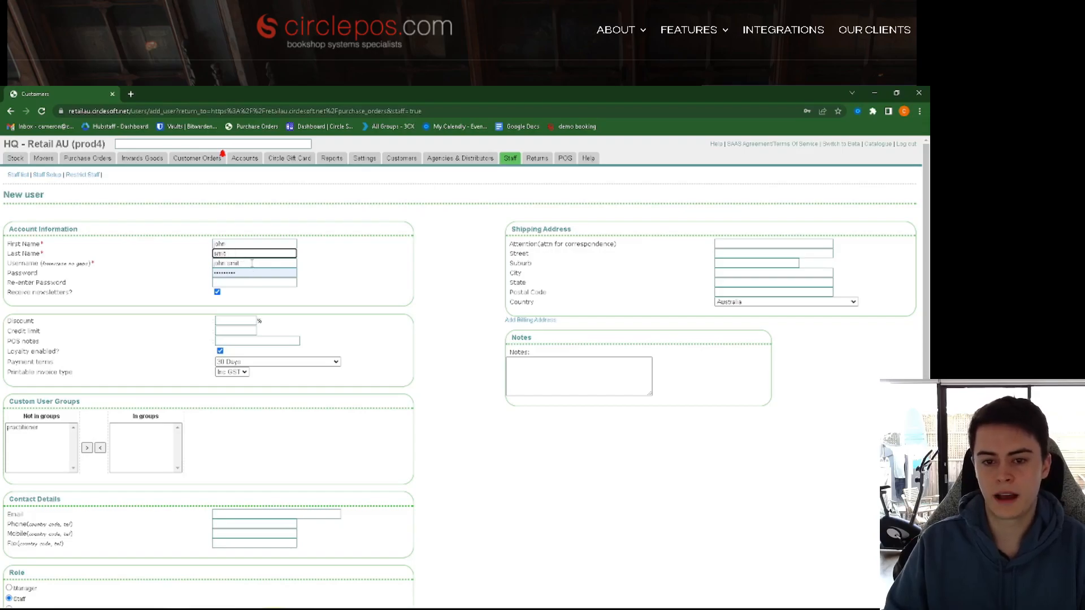
{"action": "type", "text": "h"}
{"action": "key", "text": "Tab"}
{"action": "key", "text": "Tab"}
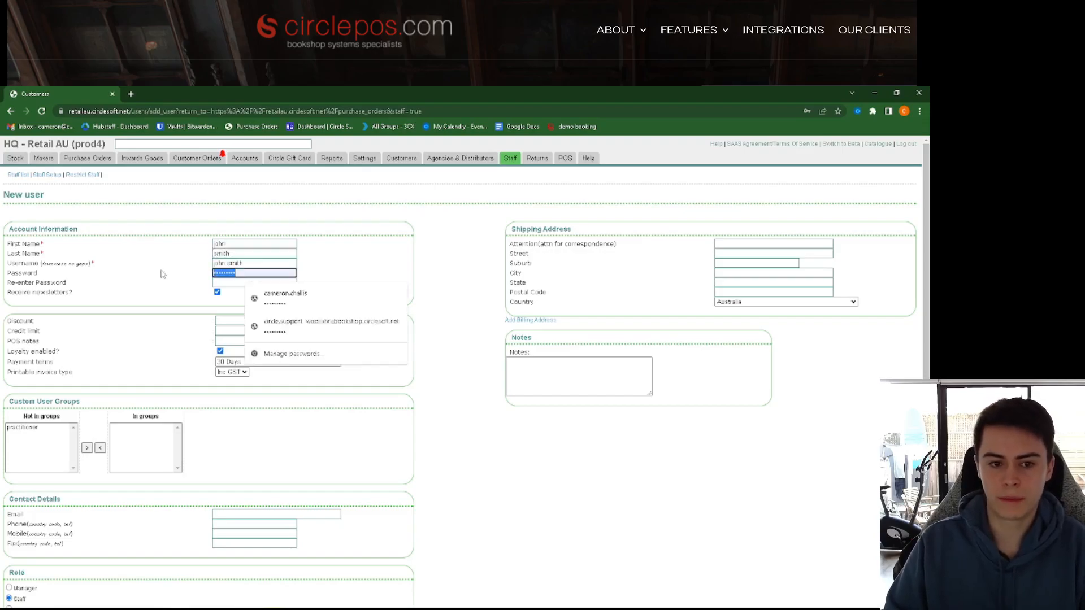
{"action": "key", "text": "BackSpace"}
{"action": "left_click", "coordinate": [365, 266]}
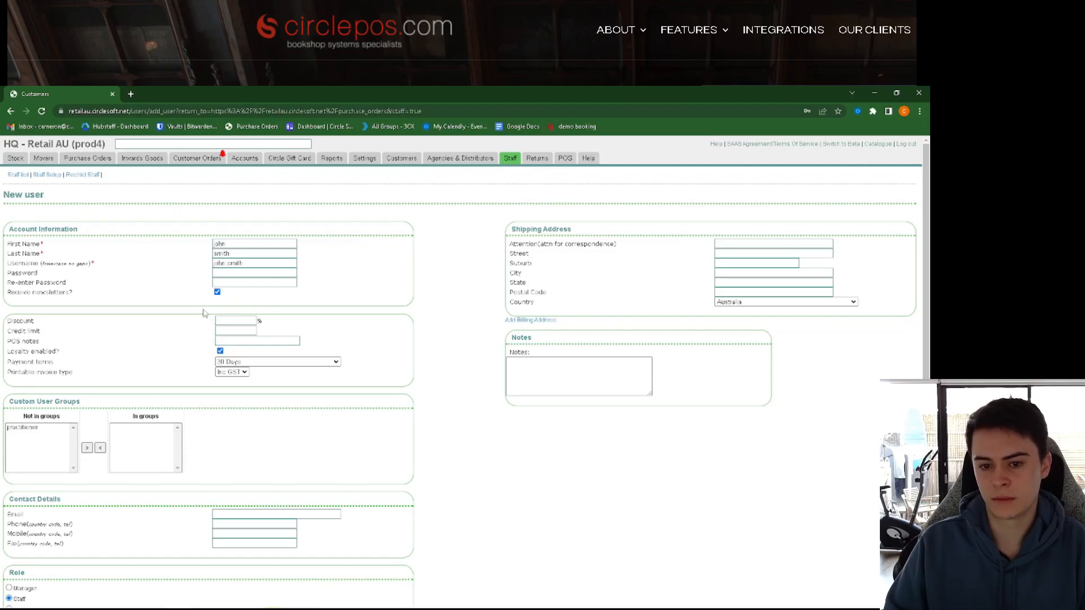
Step: Point out the discount, credit limit, POS notes and Staff role settings on the form
{"action": "double_click", "coordinate": [21, 321]}
{"action": "left_click", "coordinate": [58, 332]}
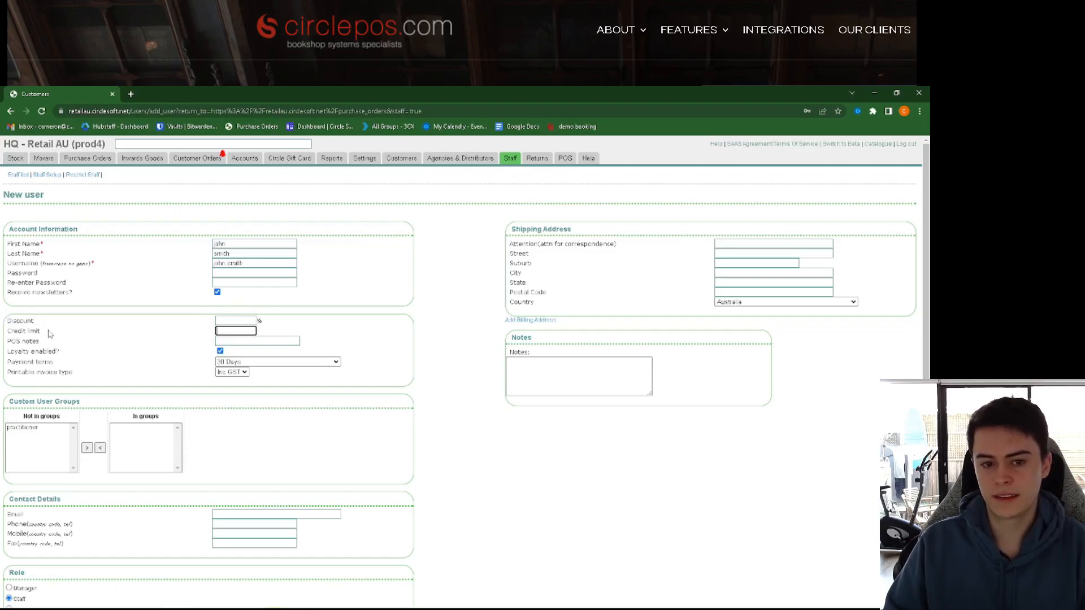
{"action": "double_click", "coordinate": [19, 322]}
{"action": "left_click_drag", "start_coordinate": [8, 332], "coordinate": [48, 345]}
{"action": "left_click", "coordinate": [86, 340]}
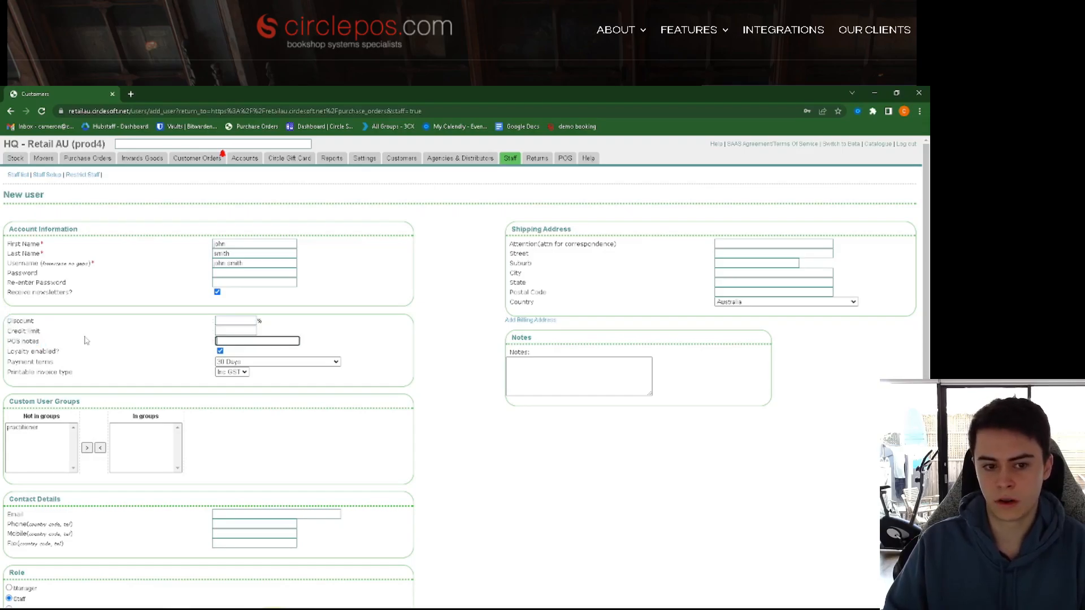
{"action": "scroll", "coordinate": [164, 336], "scroll_direction": "down", "scroll_amount": 1}
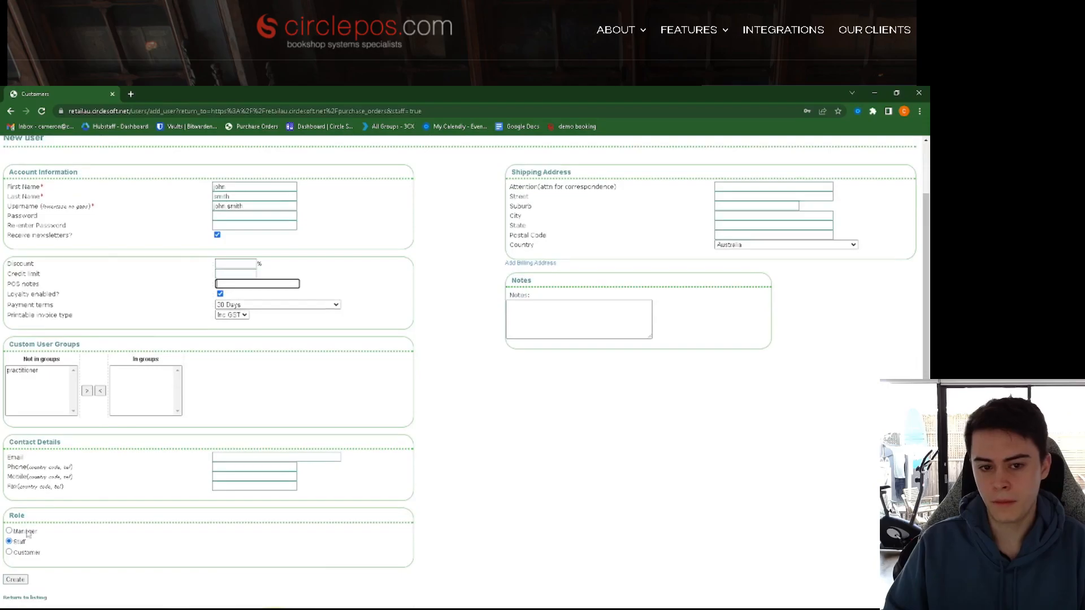
{"action": "left_click_drag", "start_coordinate": [31, 544], "coordinate": [12, 543]}
{"action": "left_click", "coordinate": [59, 543]}
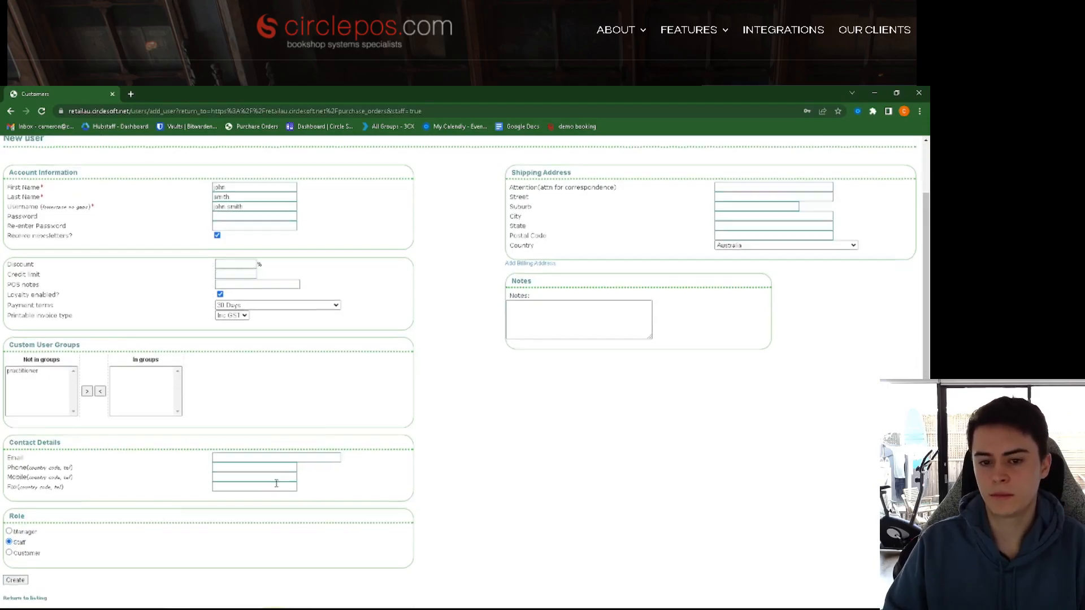
{"action": "scroll", "coordinate": [276, 483], "scroll_direction": "up", "scroll_amount": 1}
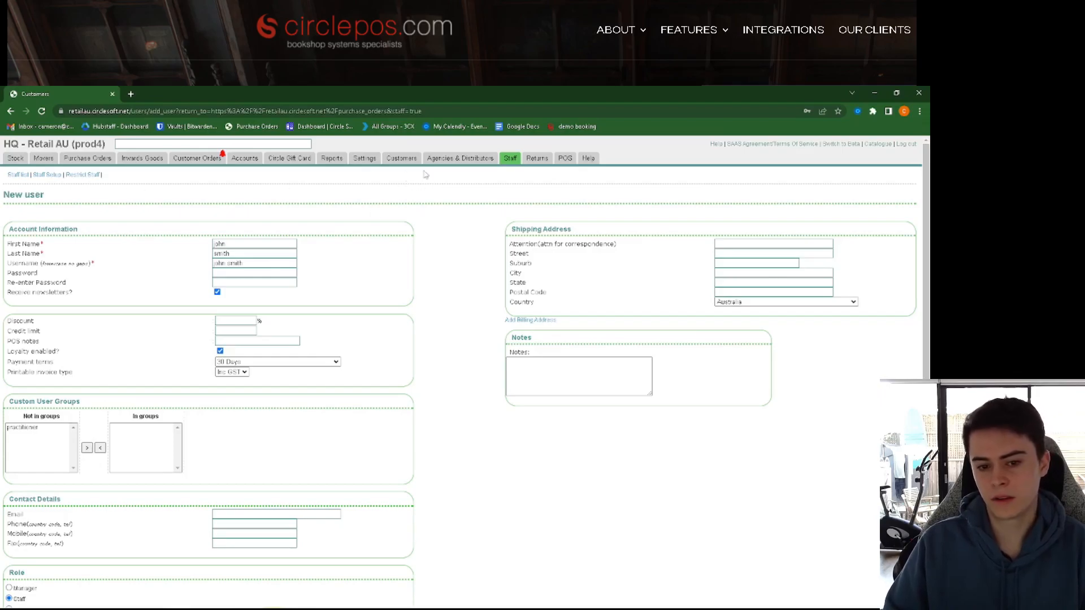
Step: Start a fresh New user form, clear the autofilled username and password, and enter name Pos one
{"action": "left_click", "coordinate": [512, 179]}
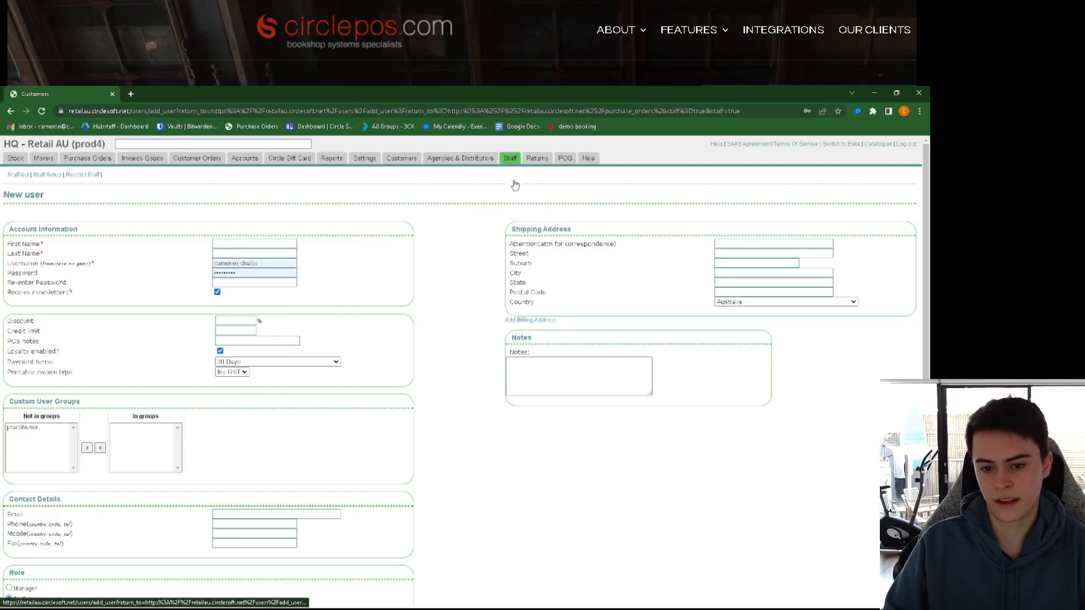
{"action": "key", "text": "Tab"}
{"action": "key", "text": "Tab"}
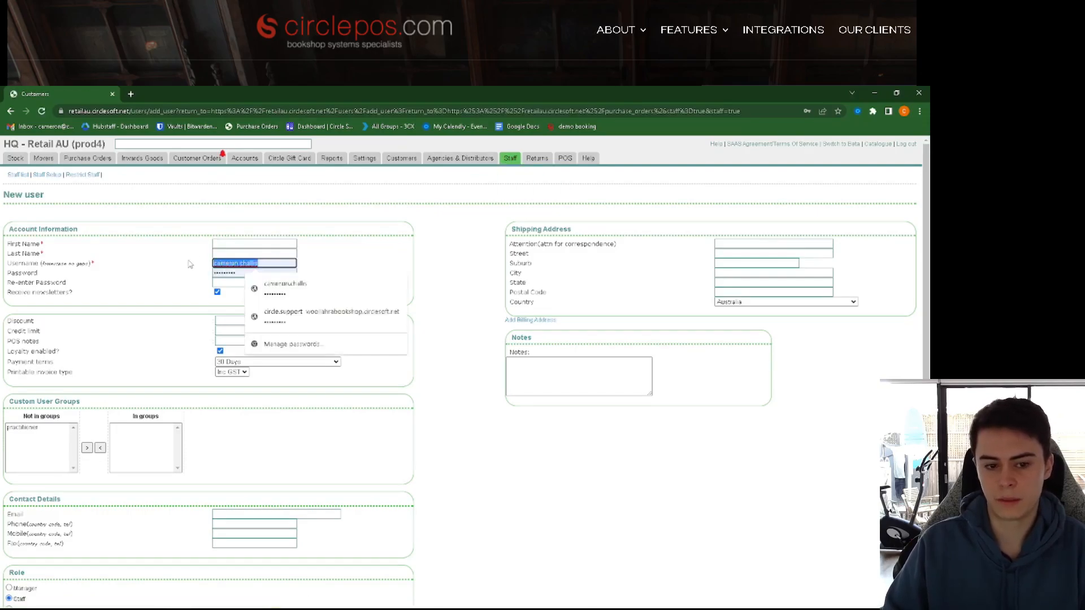
{"action": "key", "text": "BackSpace"}
{"action": "key", "text": "Tab"}
{"action": "key", "text": "BackSpace"}
{"action": "left_click", "coordinate": [224, 247]}
{"action": "type", "text": "P"}
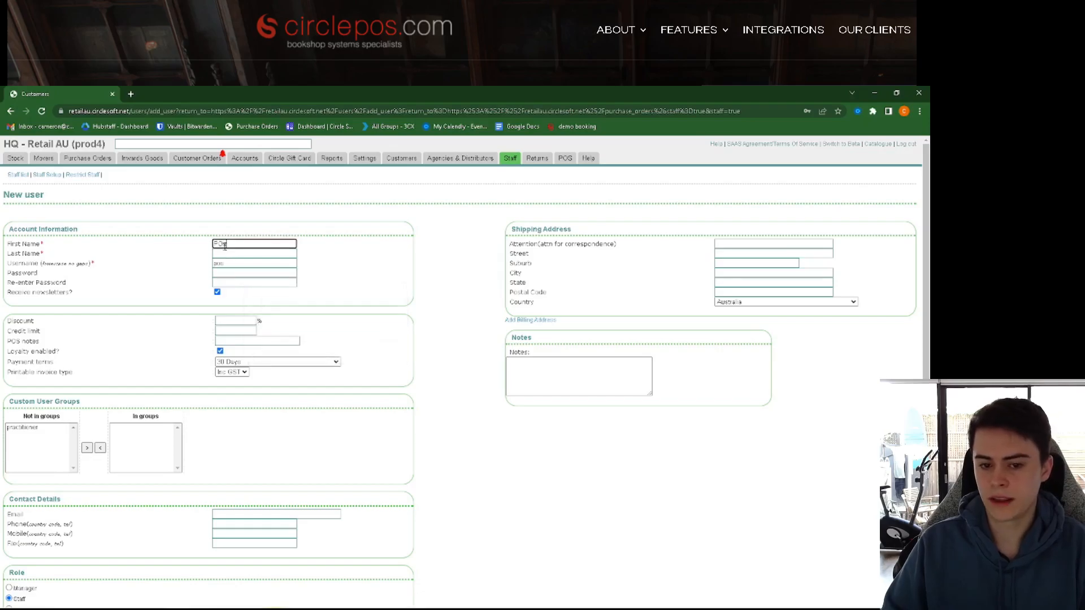
{"action": "type", "text": "osone"}
{"action": "key", "text": "BackSpace"}
{"action": "key", "text": "BackSpace"}
{"action": "key", "text": "BackSpace"}
{"action": "key", "text": "Tab"}
{"action": "type", "text": "one"}
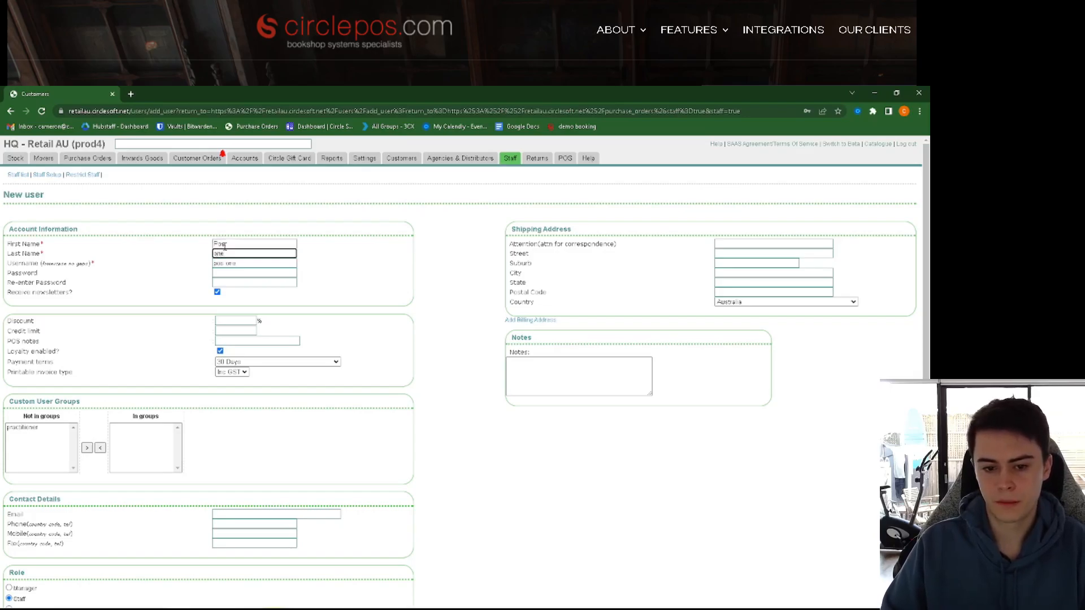
Step: Enter the new user's password and type it again in the confirmation field
{"action": "left_click", "coordinate": [251, 273]}
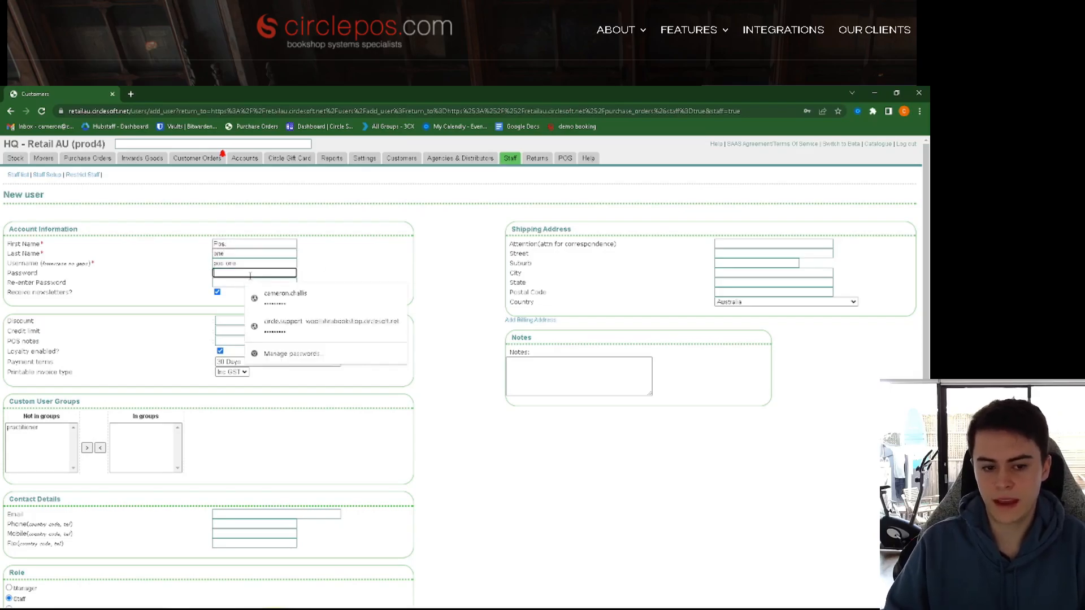
{"action": "key", "text": "Tab"}
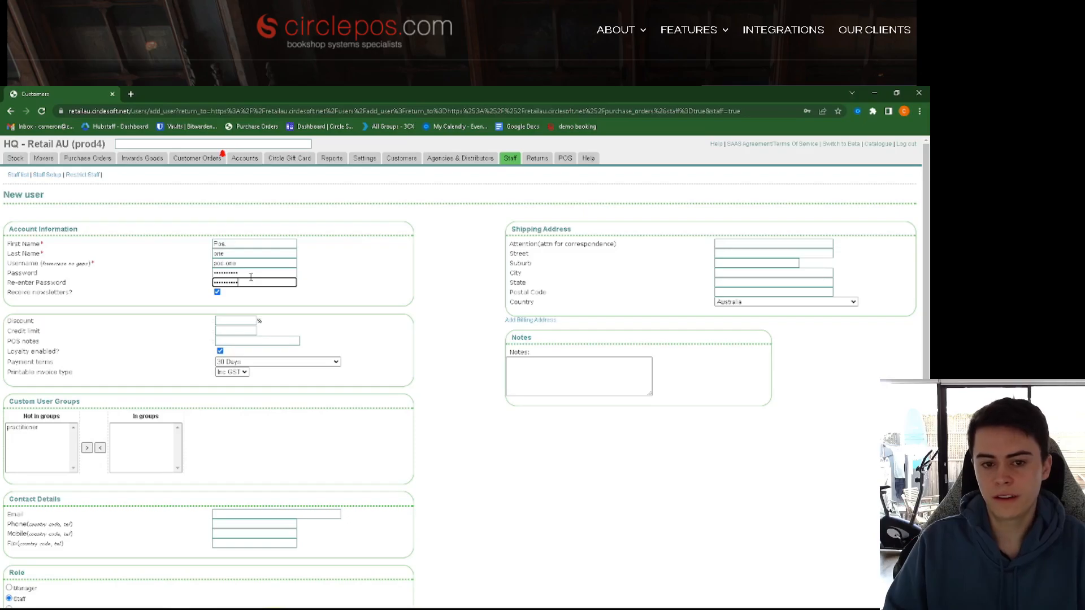
{"action": "scroll", "coordinate": [250, 282], "scroll_direction": "down", "scroll_amount": 1}
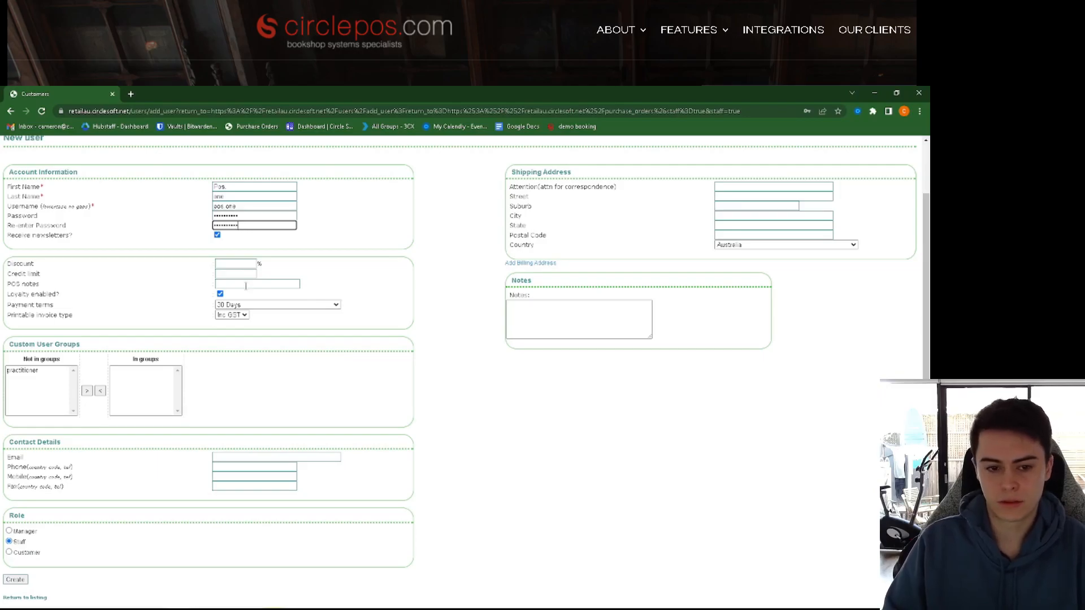
{"action": "scroll", "coordinate": [245, 286], "scroll_direction": "up", "scroll_amount": 1}
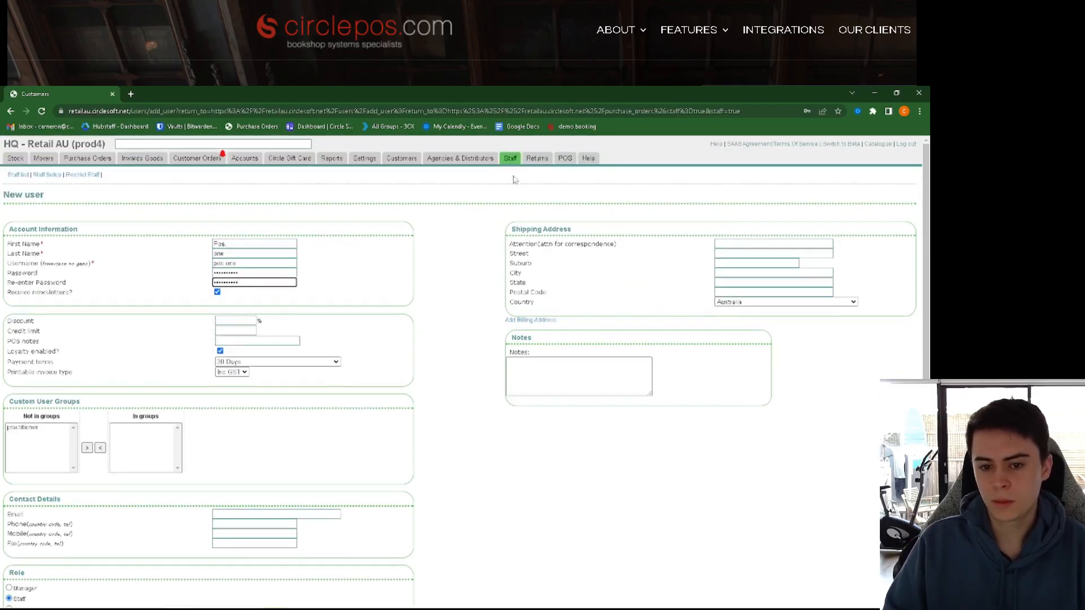
{"action": "mouse_move", "coordinate": [512, 161]}
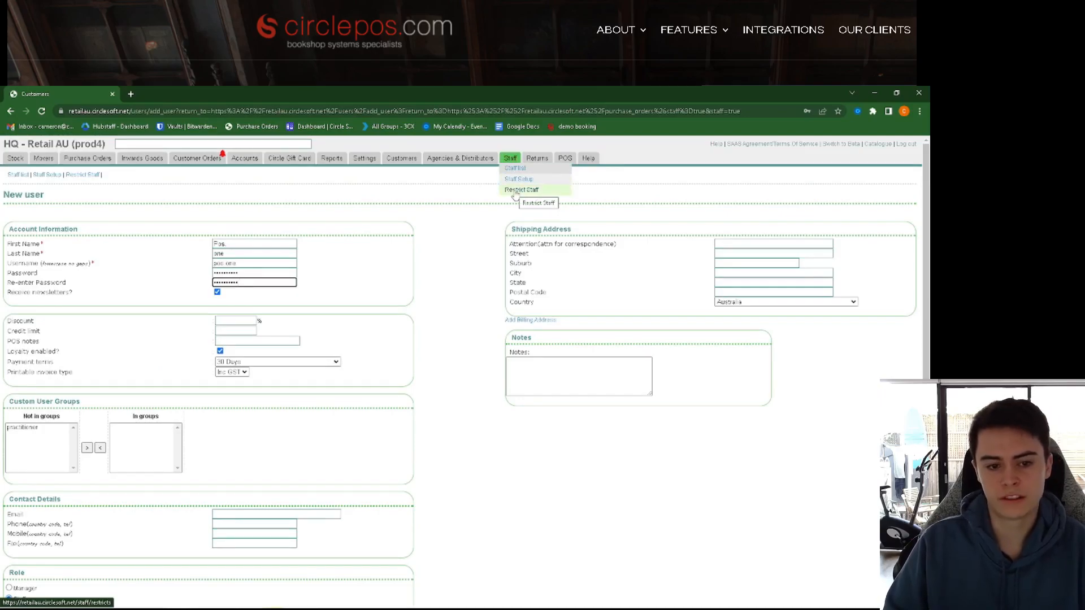
Step: Open the Restrict Staff settings page
{"action": "left_click", "coordinate": [515, 191]}
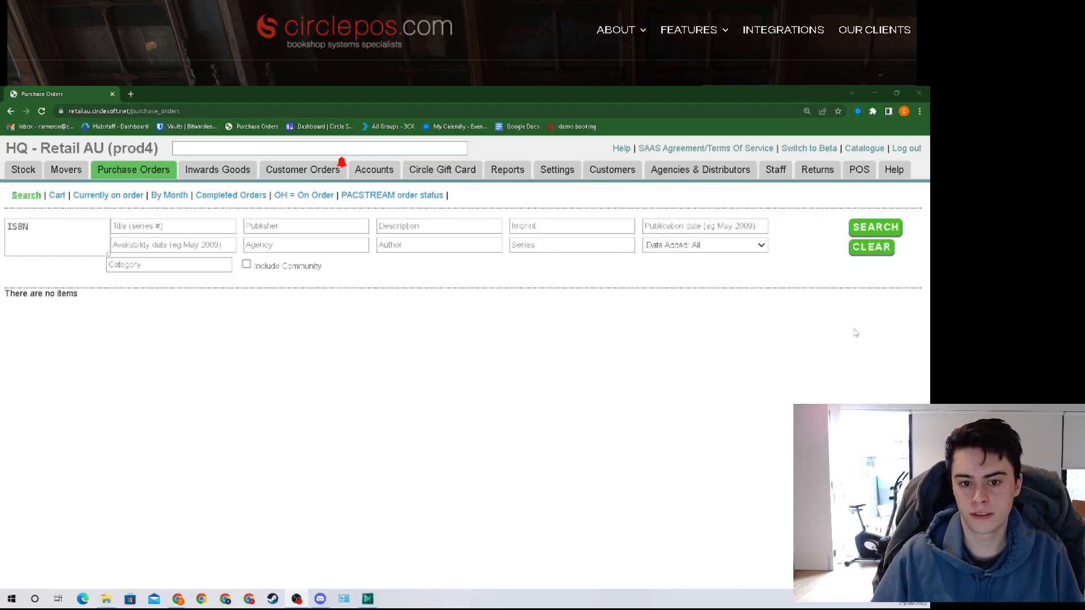
{"action": "left_click", "coordinate": [859, 149]}
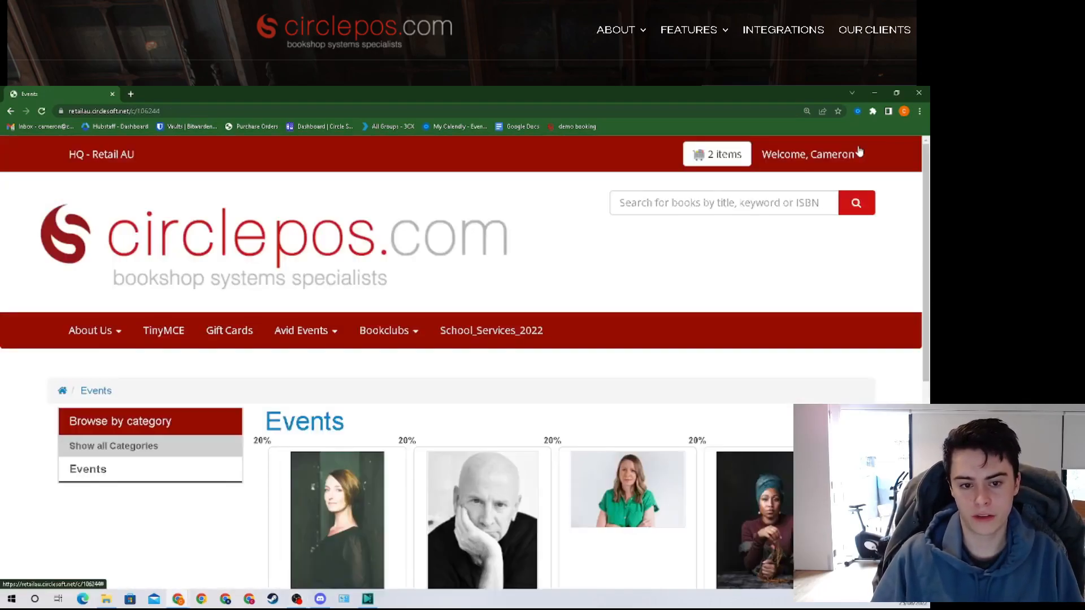
{"action": "left_click", "coordinate": [864, 157]}
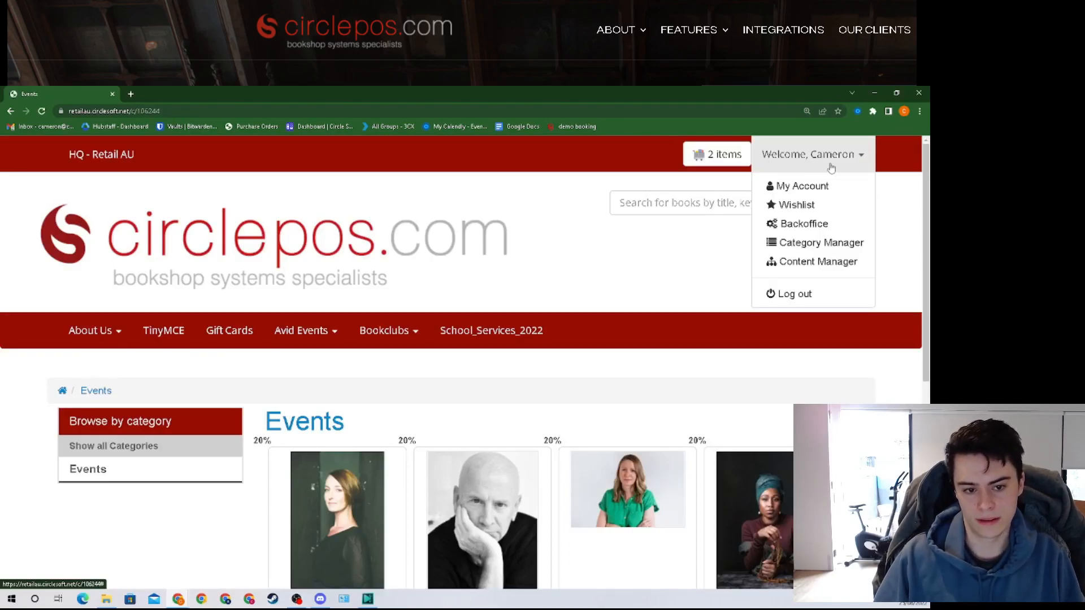
{"action": "left_click", "coordinate": [822, 224]}
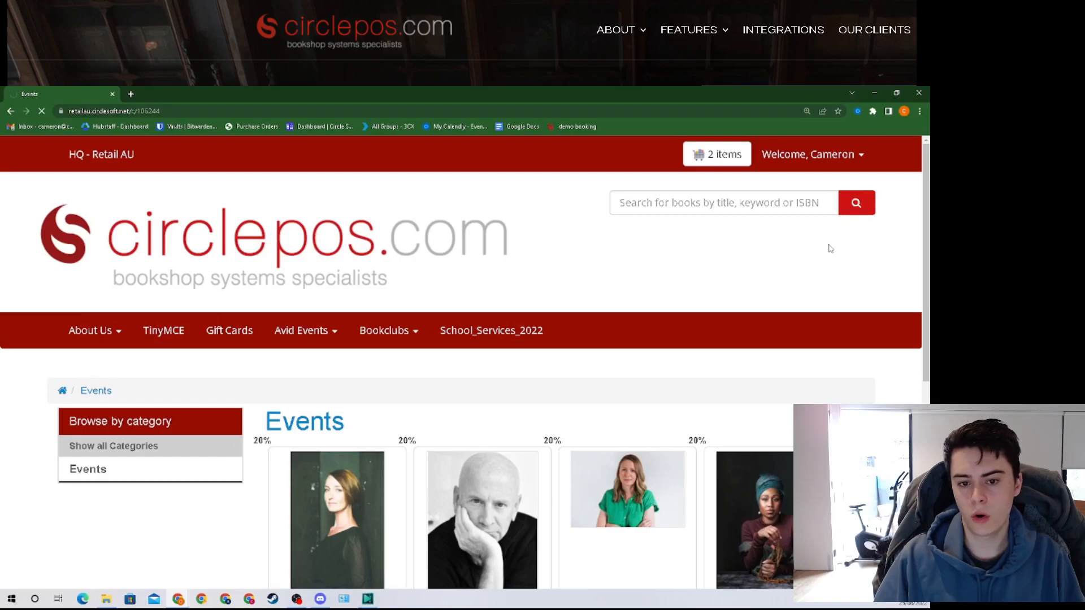
{"action": "scroll", "coordinate": [538, 291], "scroll_direction": "down", "scroll_amount": 2}
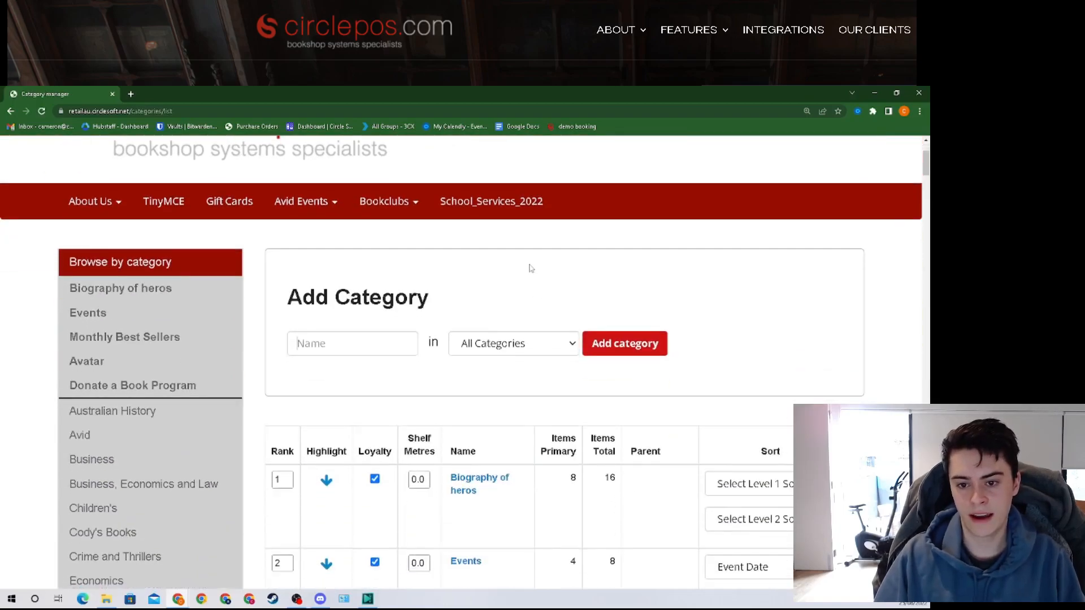
{"action": "scroll", "coordinate": [530, 268], "scroll_direction": "down", "scroll_amount": 2}
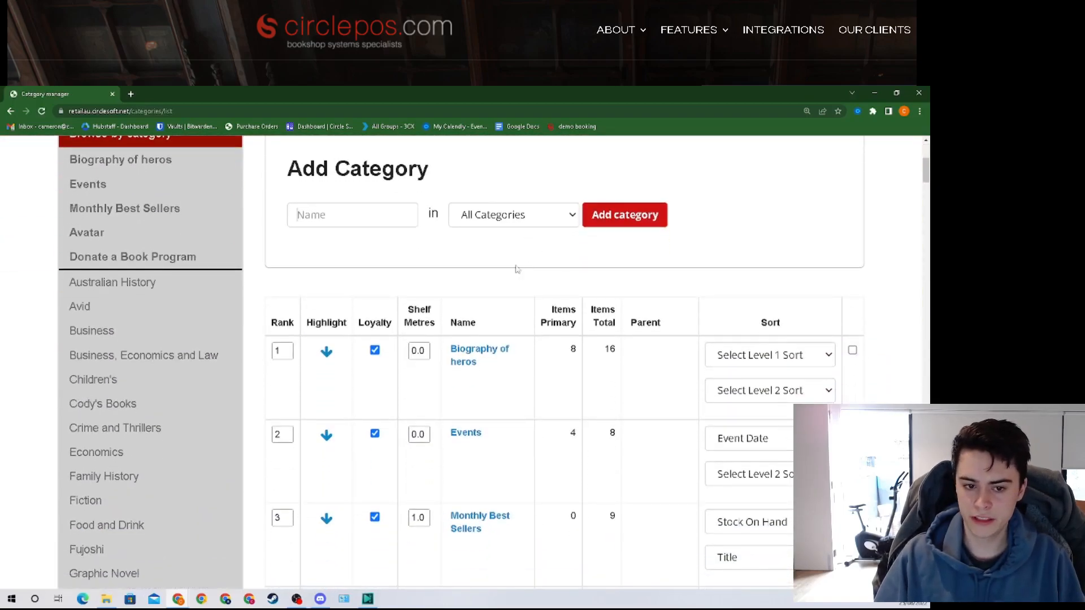
{"action": "scroll", "coordinate": [515, 269], "scroll_direction": "down", "scroll_amount": 1}
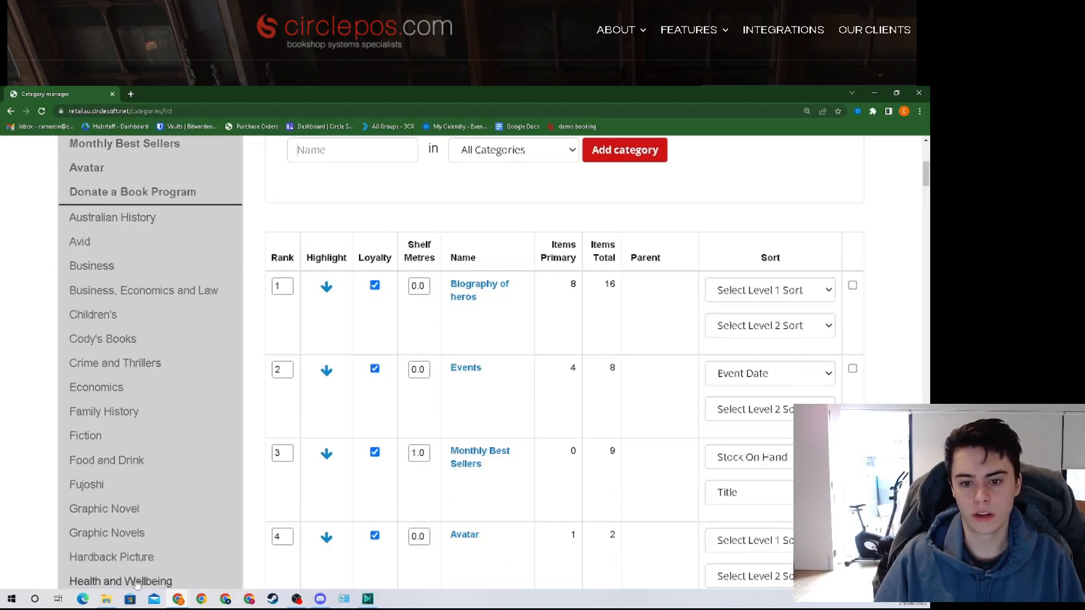
{"action": "scroll", "coordinate": [52, 310], "scroll_direction": "down", "scroll_amount": 3}
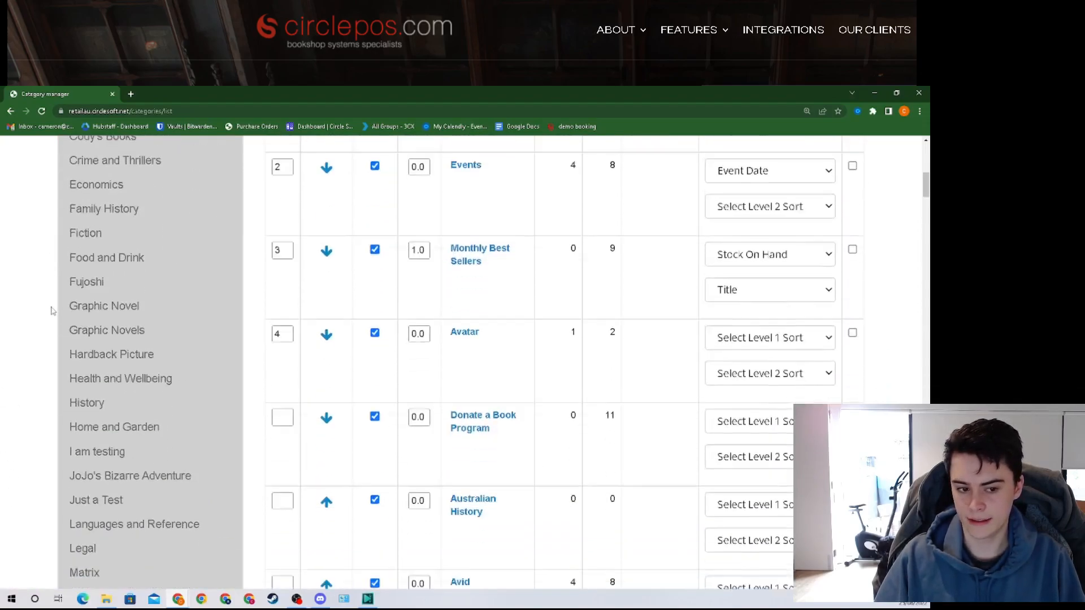
{"action": "scroll", "coordinate": [46, 333], "scroll_direction": "down", "scroll_amount": 1}
{"action": "scroll", "coordinate": [15, 458], "scroll_direction": "up", "scroll_amount": 1}
{"action": "scroll", "coordinate": [14, 460], "scroll_direction": "up", "scroll_amount": 5}
{"action": "left_click", "coordinate": [367, 289]}
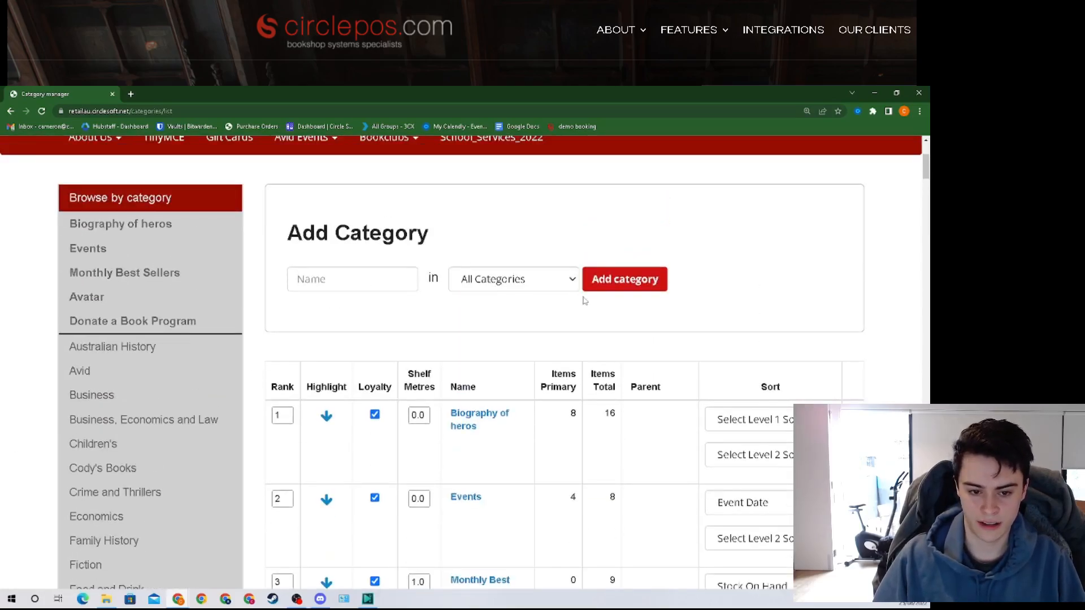
{"action": "scroll", "coordinate": [584, 303], "scroll_direction": "down", "scroll_amount": 1}
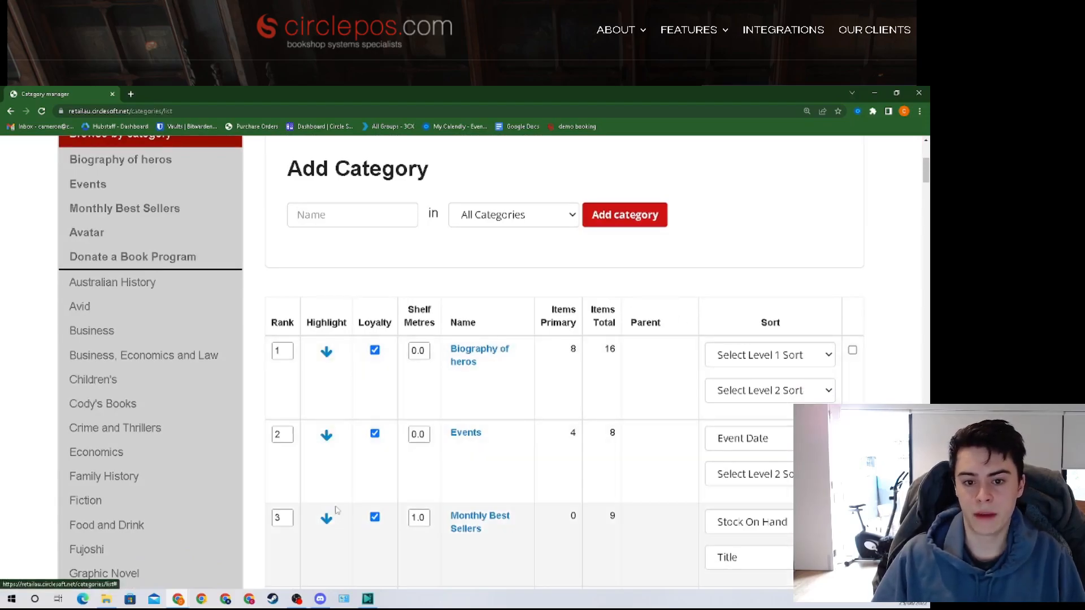
{"action": "scroll", "coordinate": [350, 470], "scroll_direction": "down", "scroll_amount": 1}
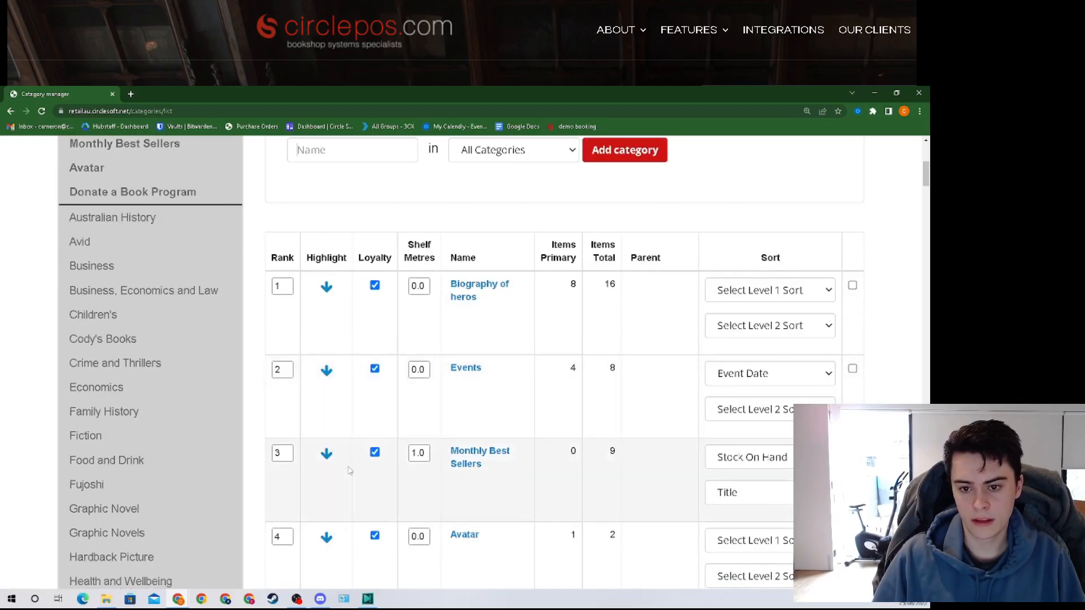
{"action": "scroll", "coordinate": [446, 395], "scroll_direction": "up", "scroll_amount": 1}
Step: Open the Biography of heros category's edit page and scroll to its Description editor
{"action": "left_click", "coordinate": [466, 355]}
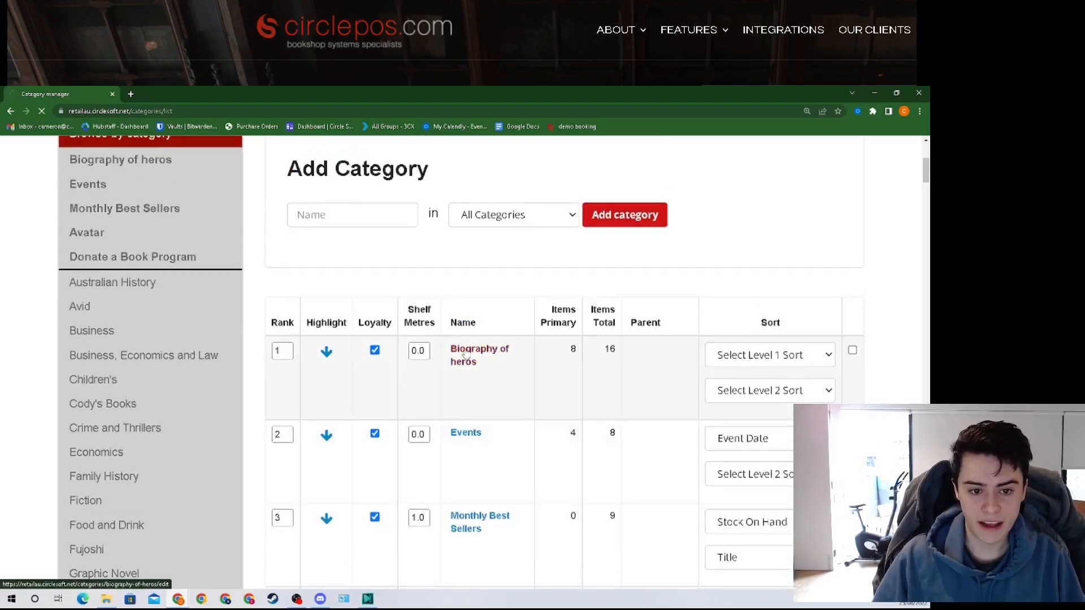
{"action": "scroll", "coordinate": [430, 354], "scroll_direction": "down", "scroll_amount": 3}
{"action": "scroll", "coordinate": [396, 353], "scroll_direction": "down", "scroll_amount": 1}
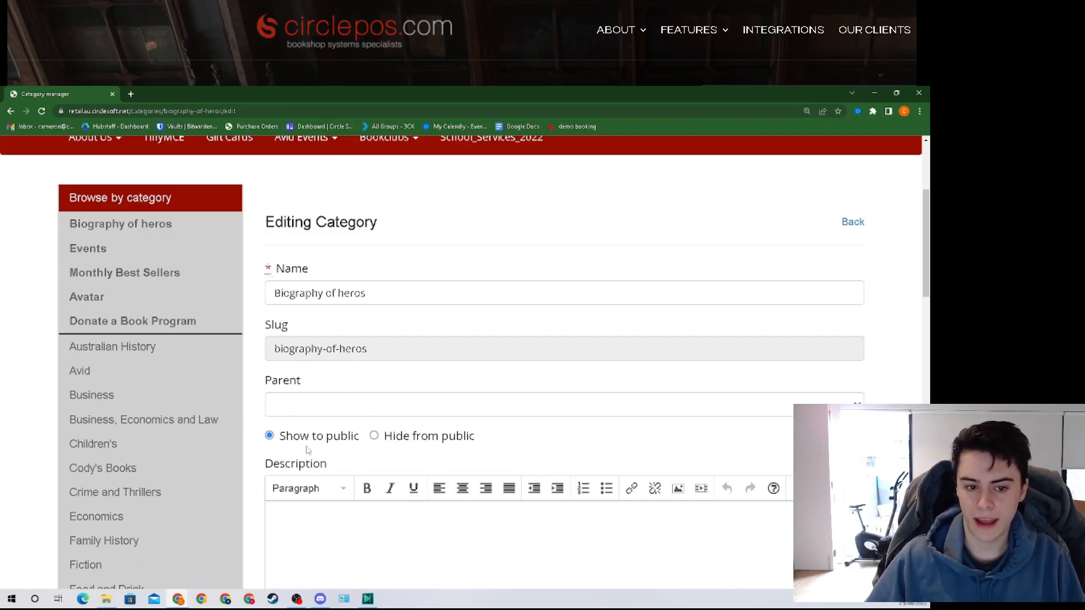
{"action": "scroll", "coordinate": [310, 438], "scroll_direction": "down", "scroll_amount": 2}
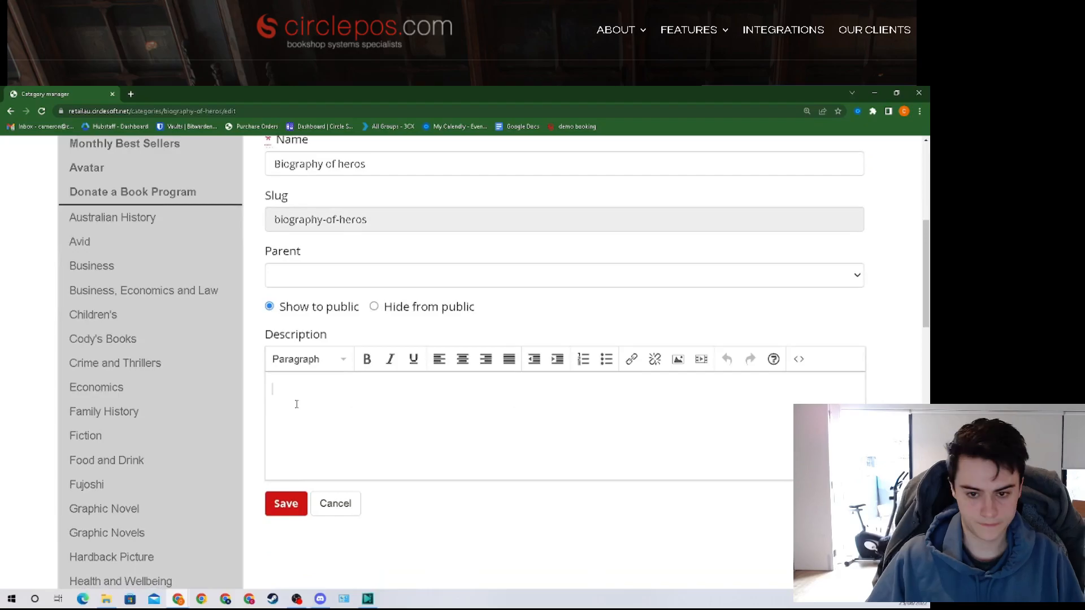
Step: Enter 'THIS IS SPECIAL' as the description and save the category
{"action": "type", "text": "THHIS"}
{"action": "key", "text": "BackSpace"}
{"action": "key", "text": "BackSpace"}
{"action": "key", "text": "BackSpace"}
{"action": "key", "text": "BackSpace"}
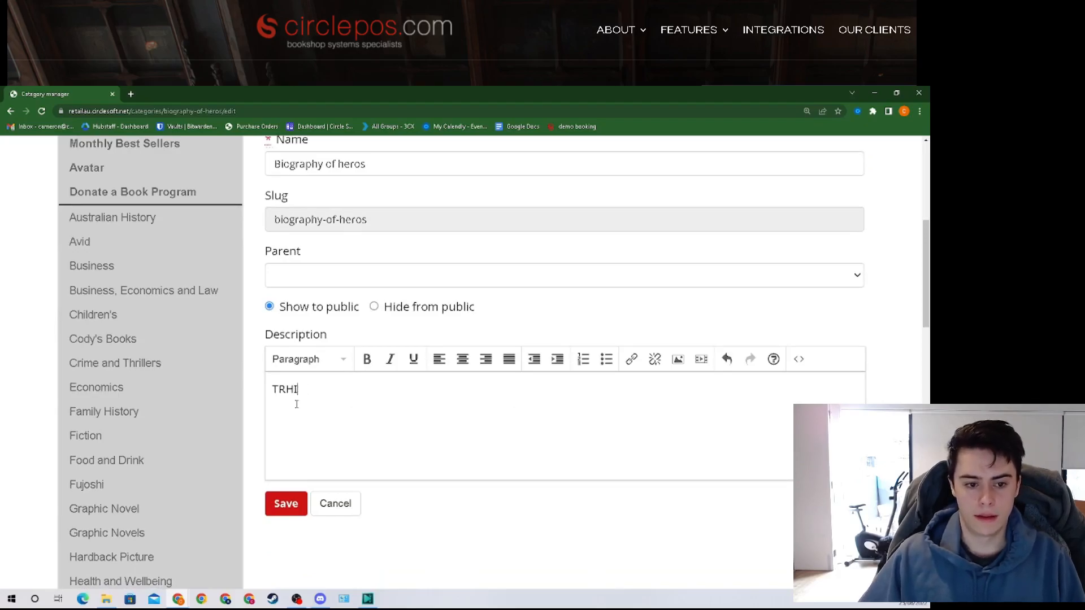
{"action": "type", "text": "HIS IS SPRE"}
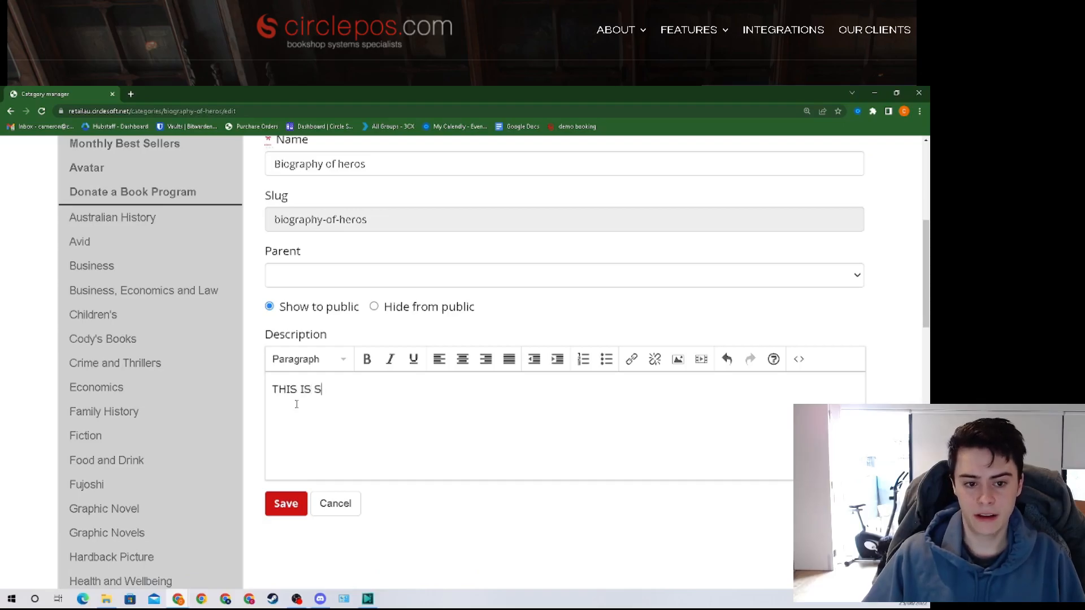
{"action": "key", "text": "BackSpace"}
{"action": "key", "text": "BackSpace"}
{"action": "type", "text": "ECIAL"}
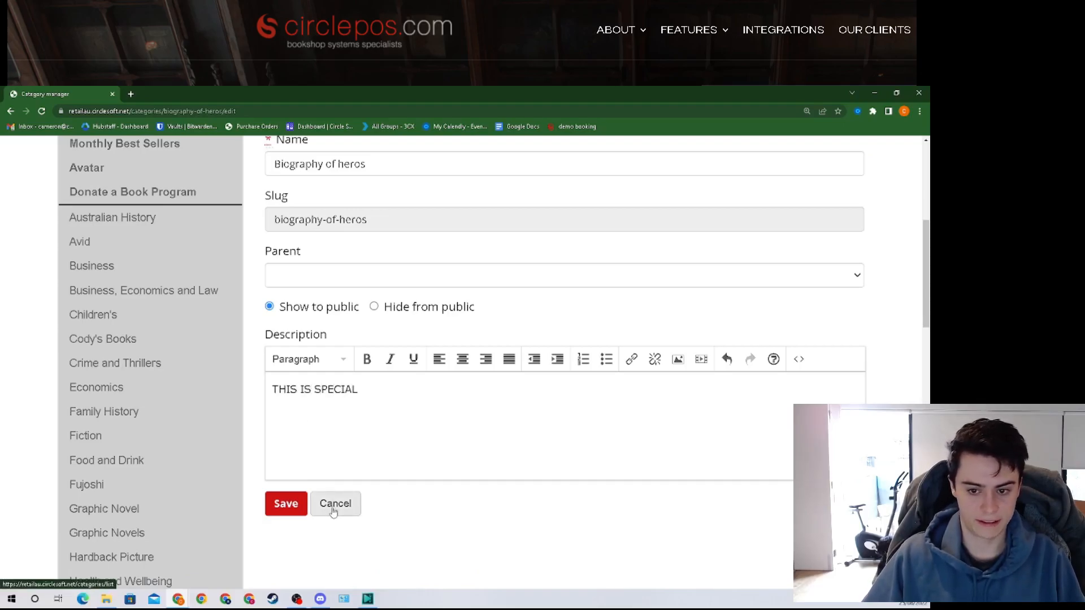
{"action": "scroll", "coordinate": [334, 503], "scroll_direction": "up", "scroll_amount": 1}
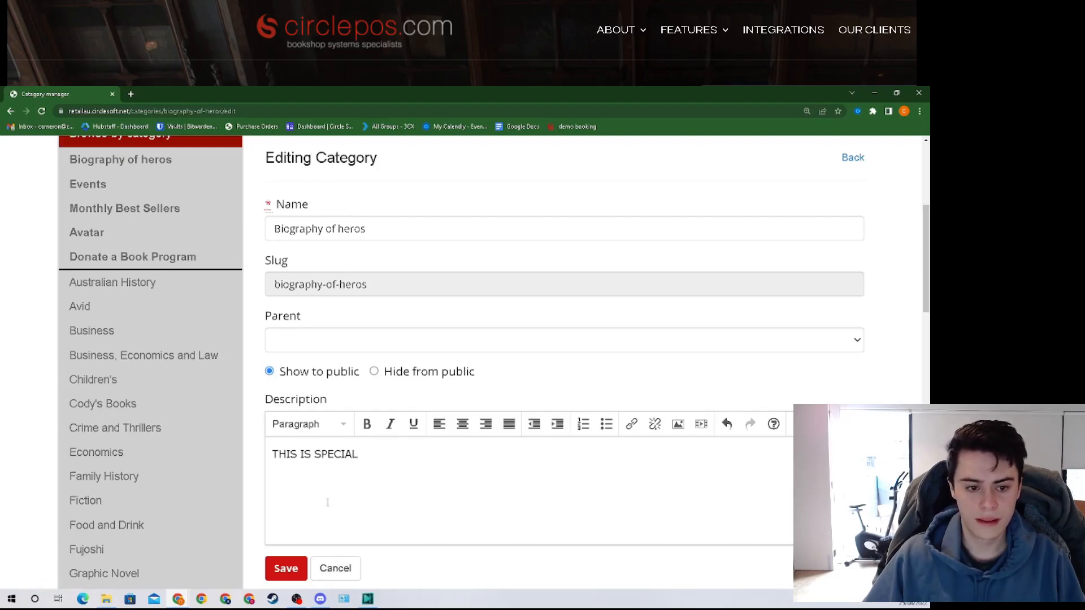
{"action": "scroll", "coordinate": [331, 508], "scroll_direction": "down", "scroll_amount": 1}
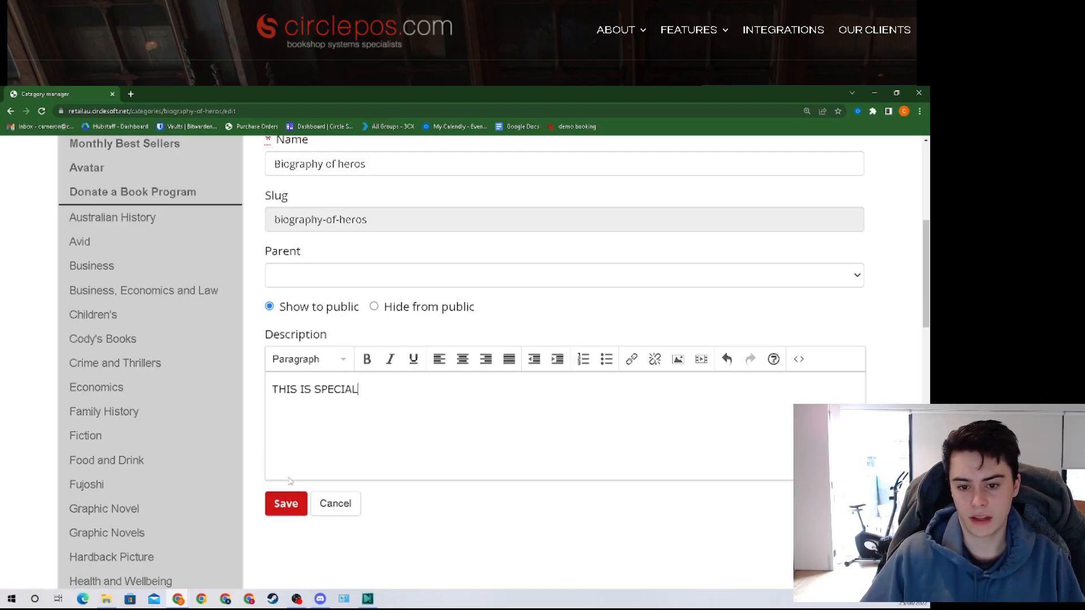
{"action": "left_click", "coordinate": [283, 510]}
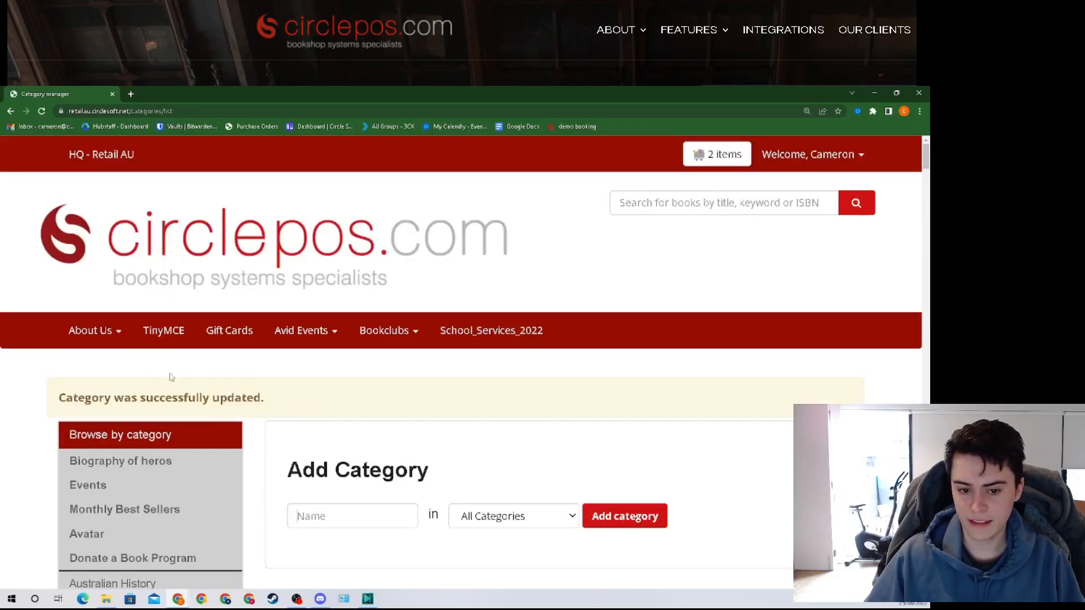
{"action": "scroll", "coordinate": [398, 417], "scroll_direction": "down", "scroll_amount": 3}
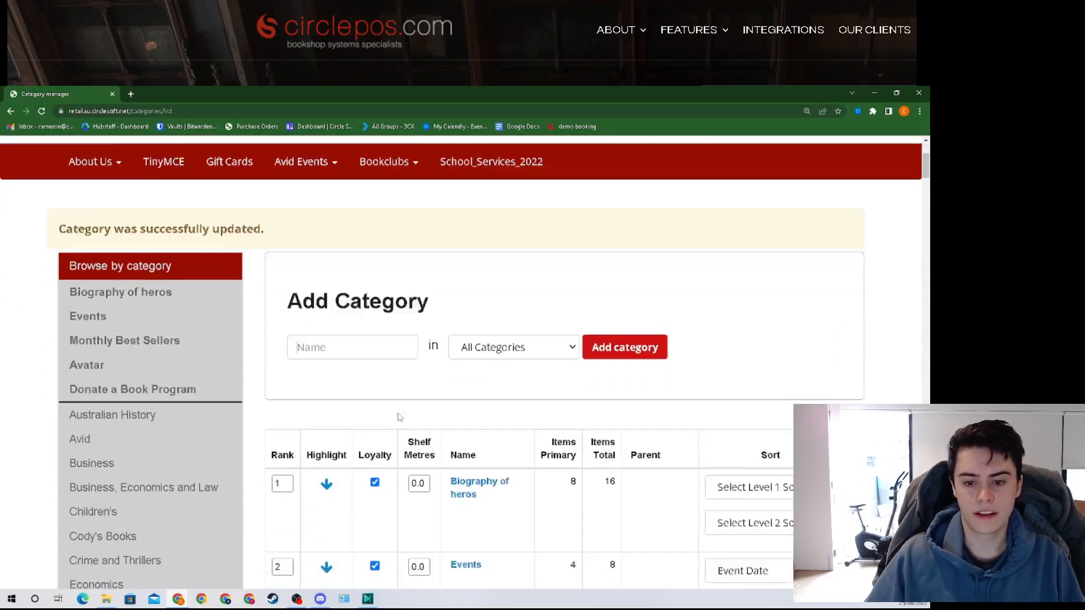
Step: Create a 'new releases' category with Business as its parent
{"action": "left_click", "coordinate": [355, 324]}
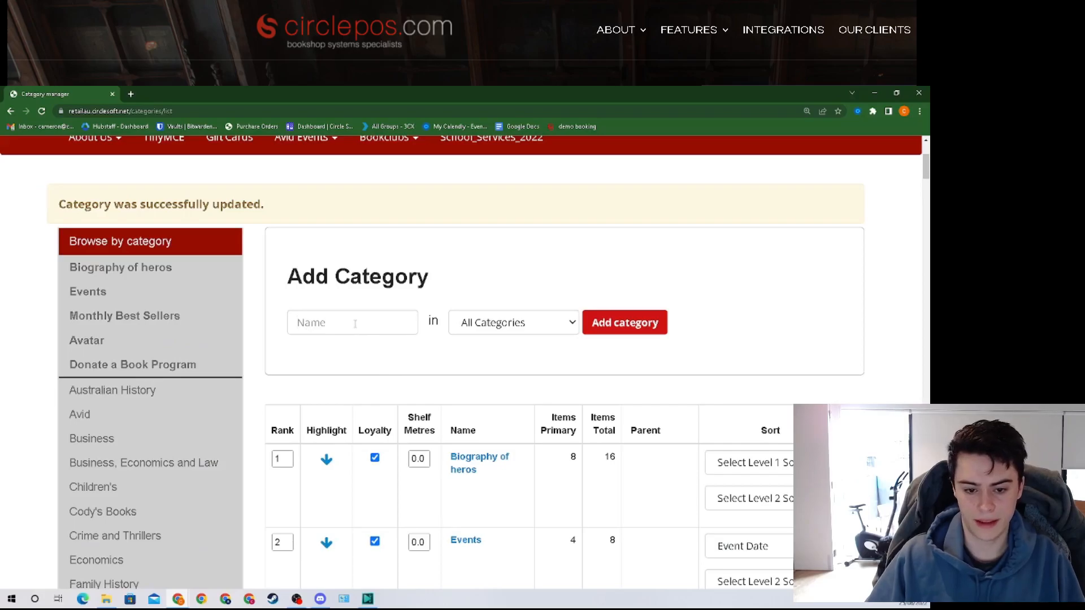
{"action": "type", "text": "new release"}
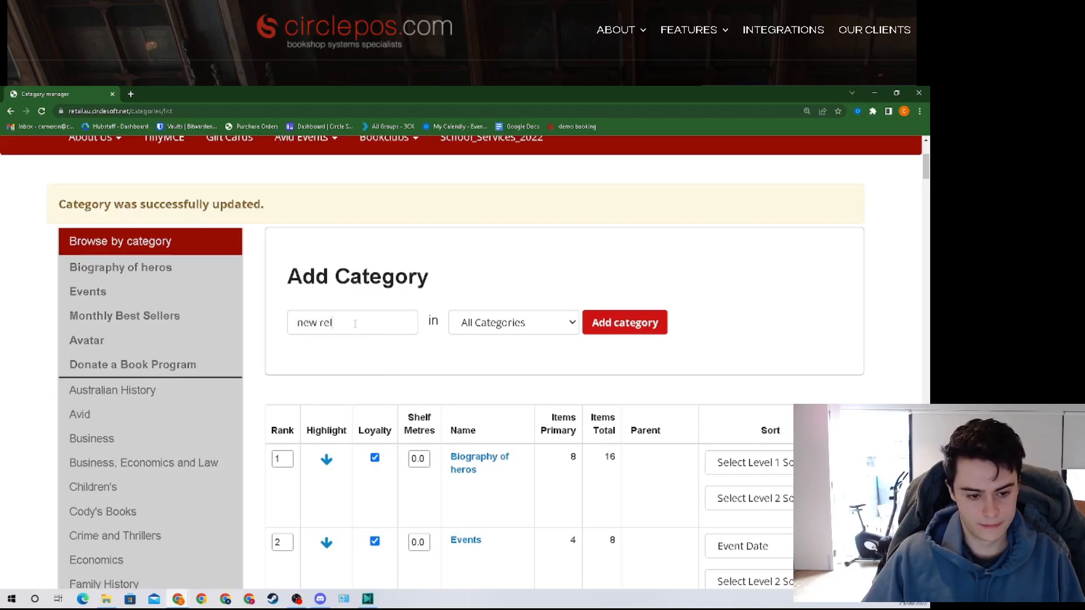
{"action": "key", "text": "BackSpace"}
{"action": "key", "text": "BackSpace"}
{"action": "key", "text": "BackSpace"}
{"action": "type", "text": "ases"}
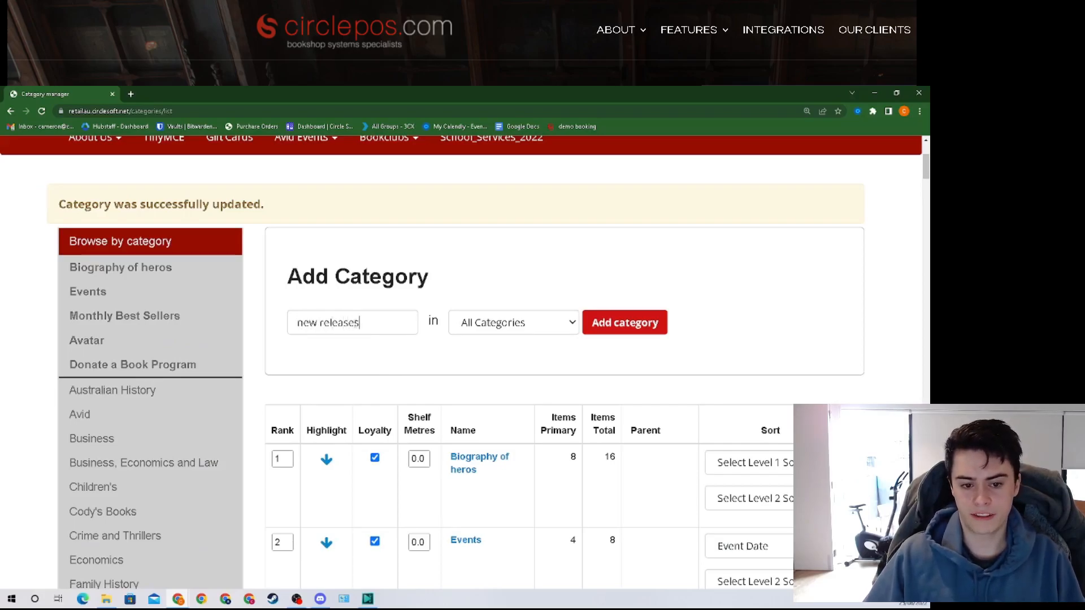
{"action": "left_click", "coordinate": [528, 321]}
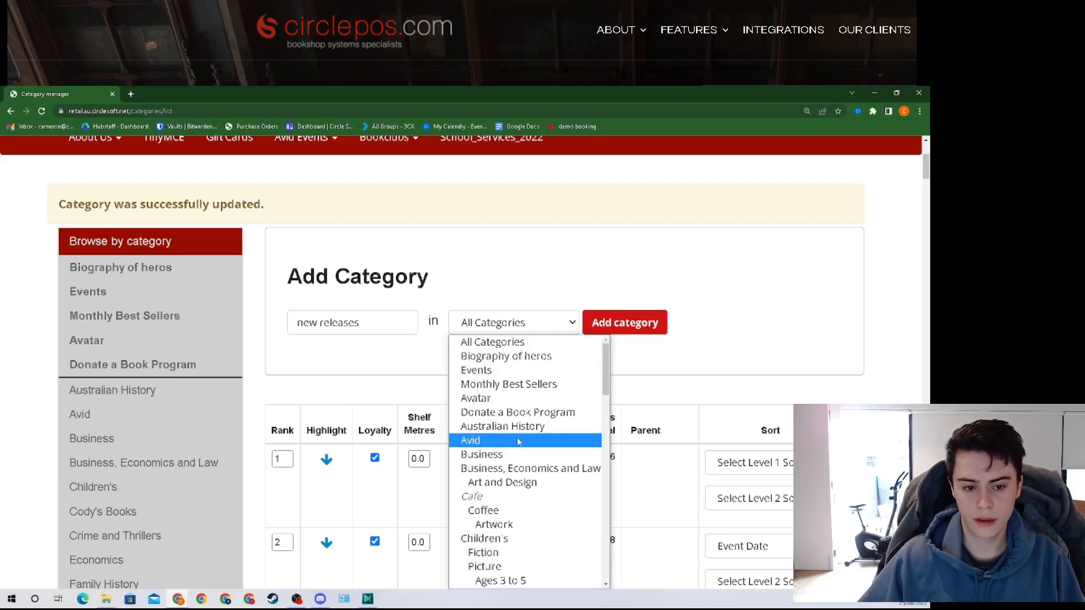
{"action": "left_click", "coordinate": [517, 455]}
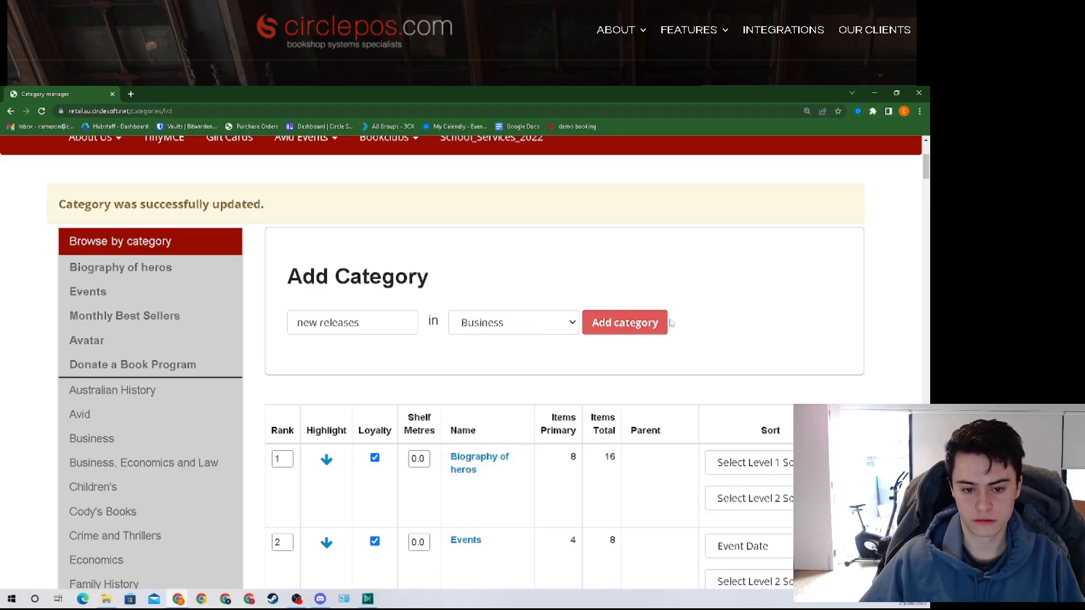
{"action": "left_click", "coordinate": [626, 328]}
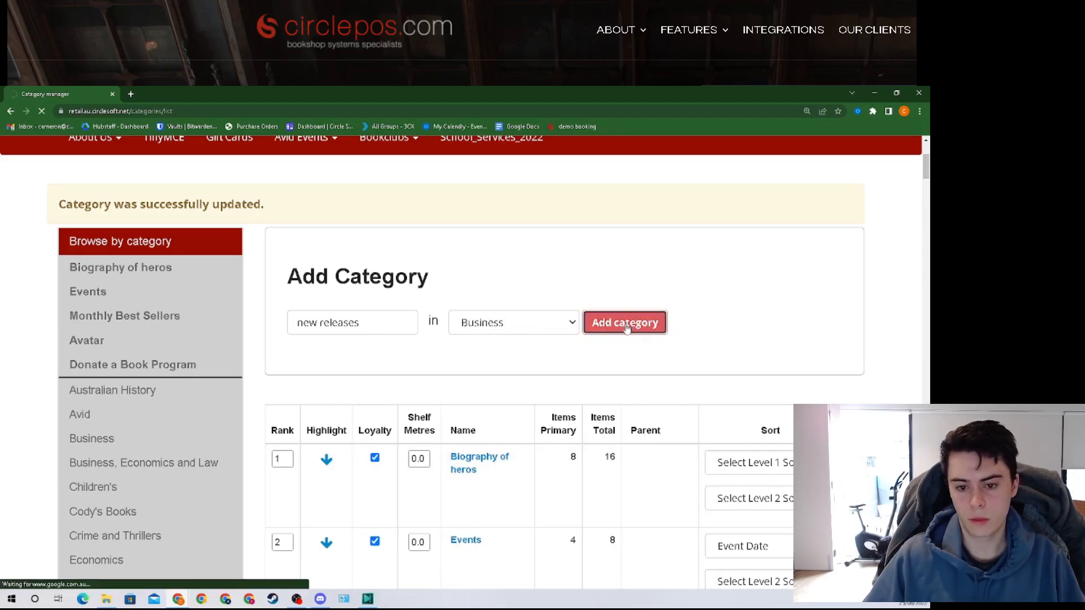
{"action": "scroll", "coordinate": [542, 340], "scroll_direction": "down", "scroll_amount": 9}
{"action": "scroll", "coordinate": [512, 323], "scroll_direction": "up", "scroll_amount": 3}
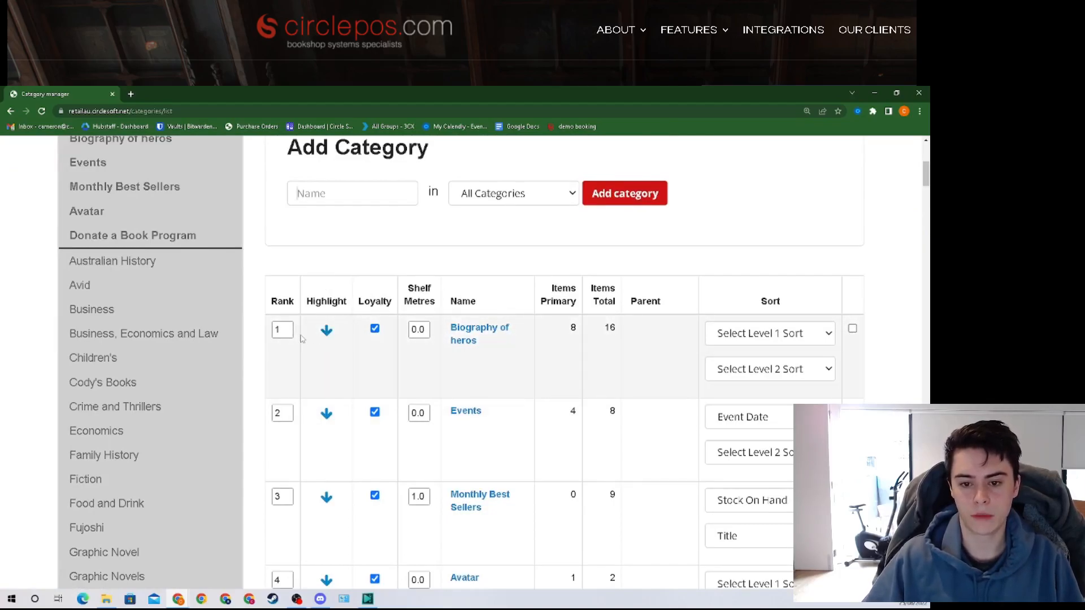
Step: Select text in the category list and scroll through the categories
{"action": "left_click", "coordinate": [327, 338]}
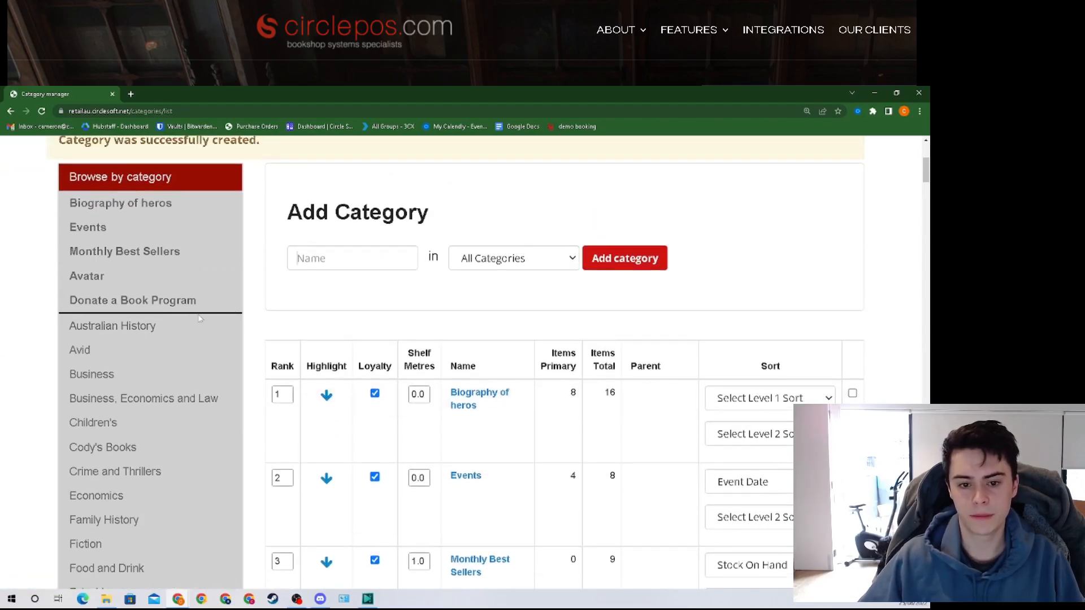
{"action": "left_click_drag", "start_coordinate": [187, 300], "coordinate": [116, 277]}
{"action": "left_click_drag", "start_coordinate": [60, 306], "coordinate": [189, 300]}
{"action": "left_click", "coordinate": [43, 300]}
{"action": "scroll", "coordinate": [329, 398], "scroll_direction": "up", "scroll_amount": 1}
{"action": "scroll", "coordinate": [328, 396], "scroll_direction": "down", "scroll_amount": 4}
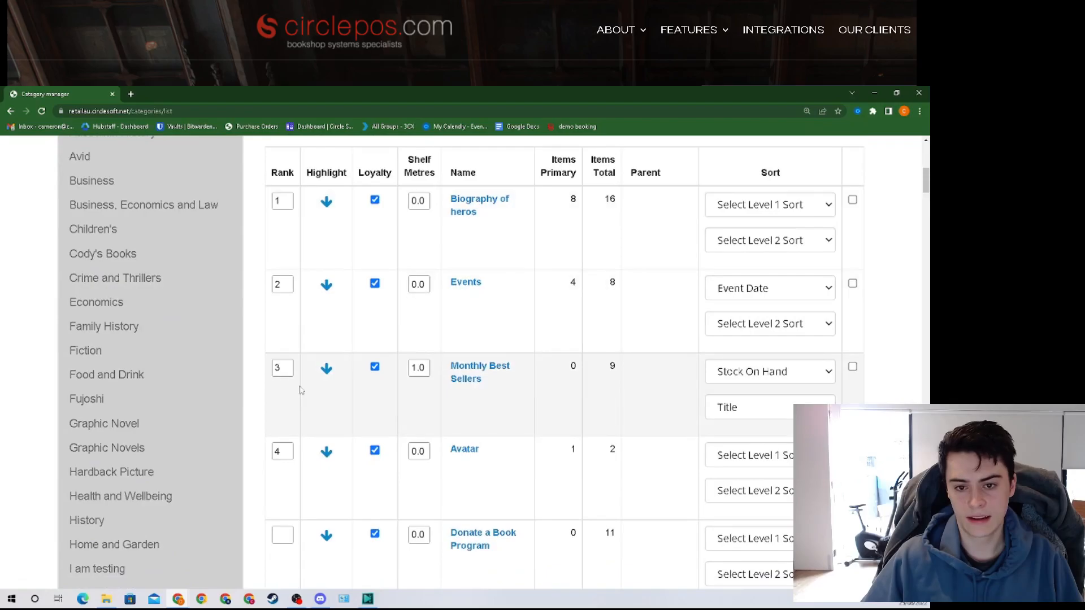
{"action": "scroll", "coordinate": [348, 397], "scroll_direction": "down", "scroll_amount": 6}
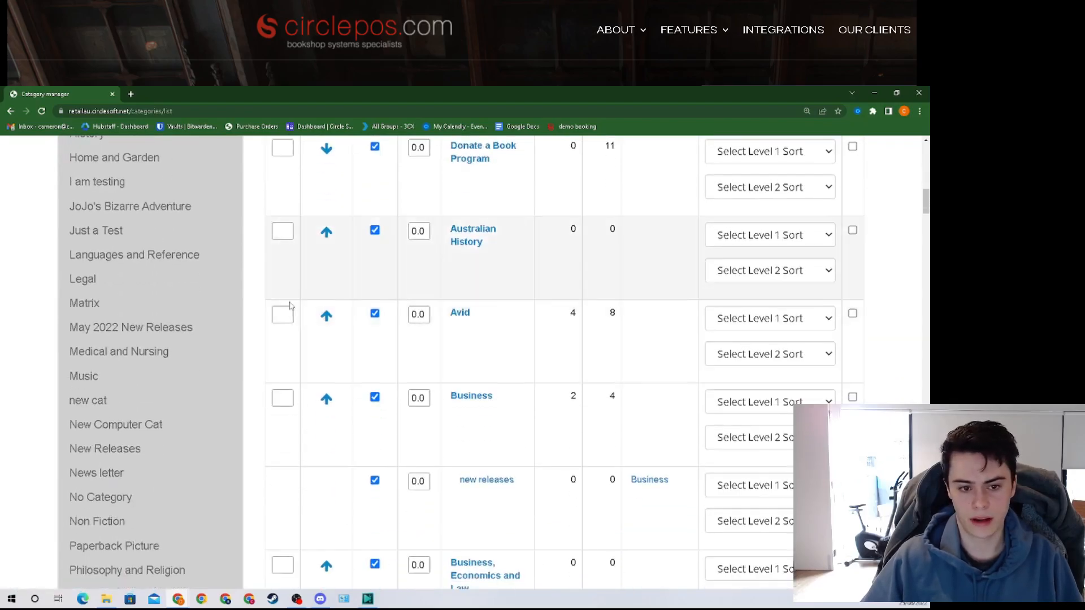
{"action": "scroll", "coordinate": [341, 336], "scroll_direction": "up", "scroll_amount": 6}
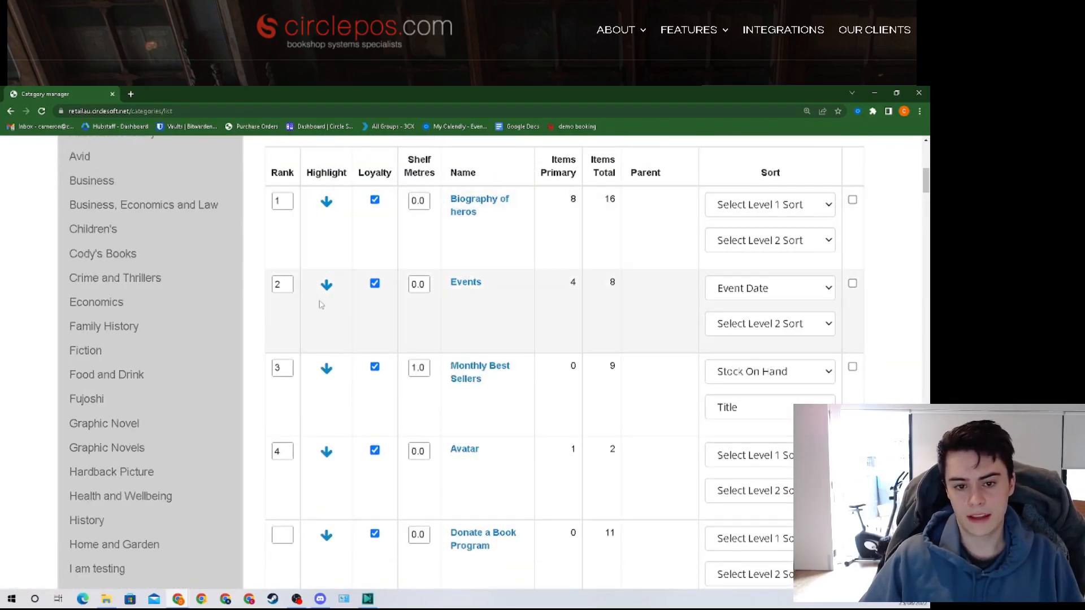
{"action": "scroll", "coordinate": [337, 339], "scroll_direction": "down", "scroll_amount": 3}
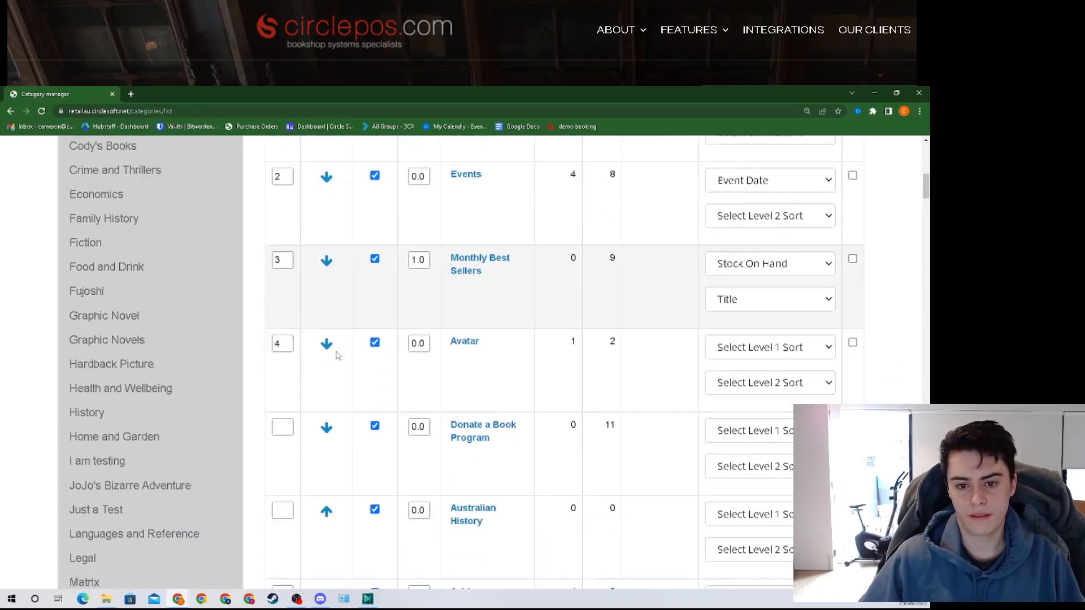
{"action": "scroll", "coordinate": [334, 429], "scroll_direction": "down", "scroll_amount": 3}
Step: Search the page for 'new re' to find May 2022 New Releases and highlight it
{"action": "key", "text": "ctrl+f"}
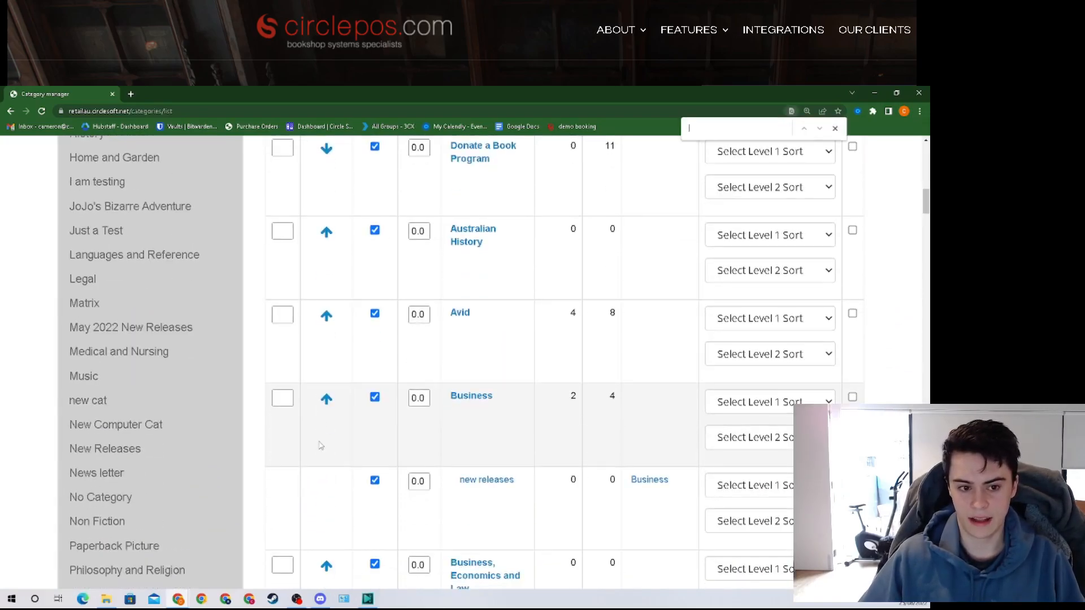
{"action": "type", "text": "new"}
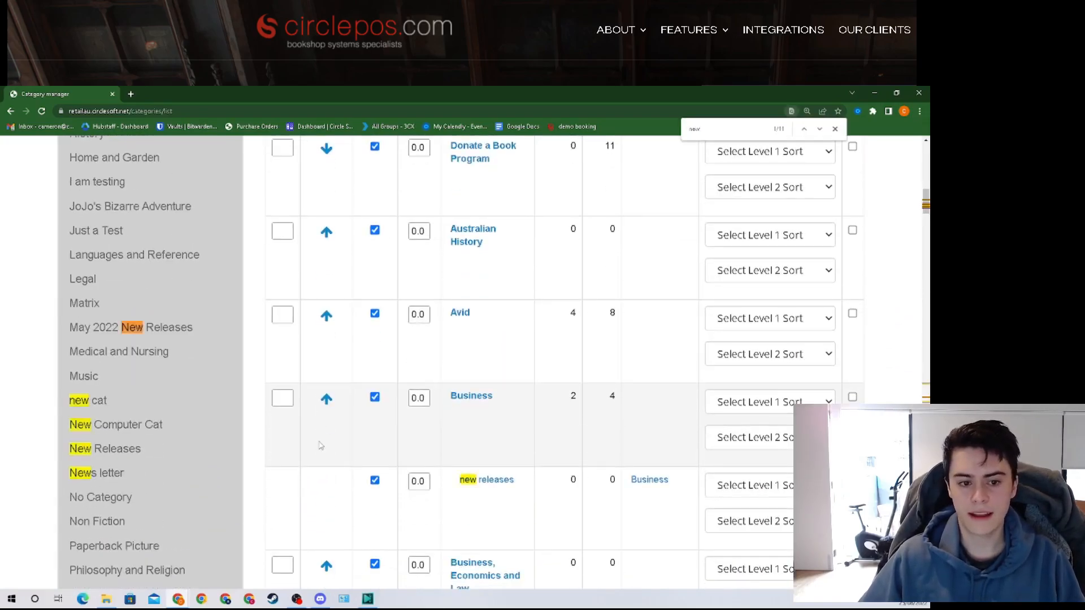
{"action": "type", "text": " re"}
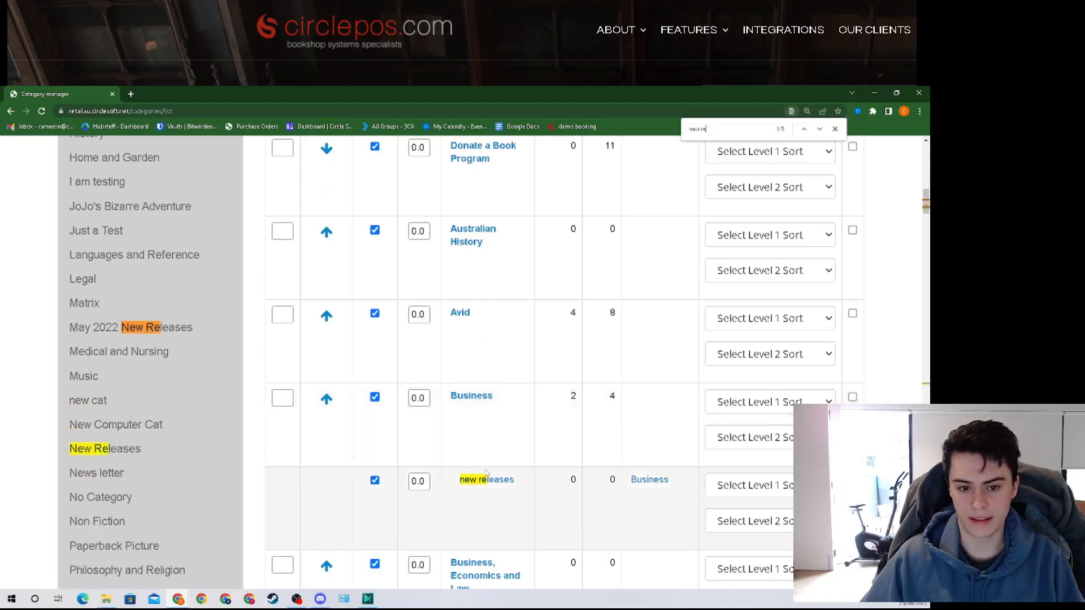
{"action": "scroll", "coordinate": [396, 413], "scroll_direction": "down", "scroll_amount": 2}
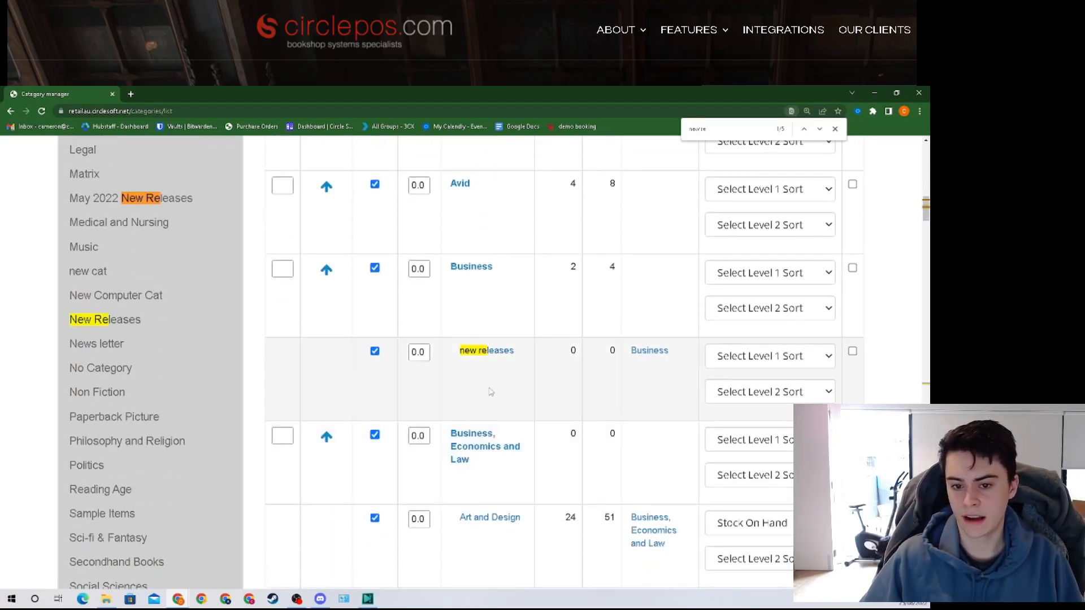
{"action": "left_click", "coordinate": [819, 129]}
{"action": "left_click", "coordinate": [820, 129]}
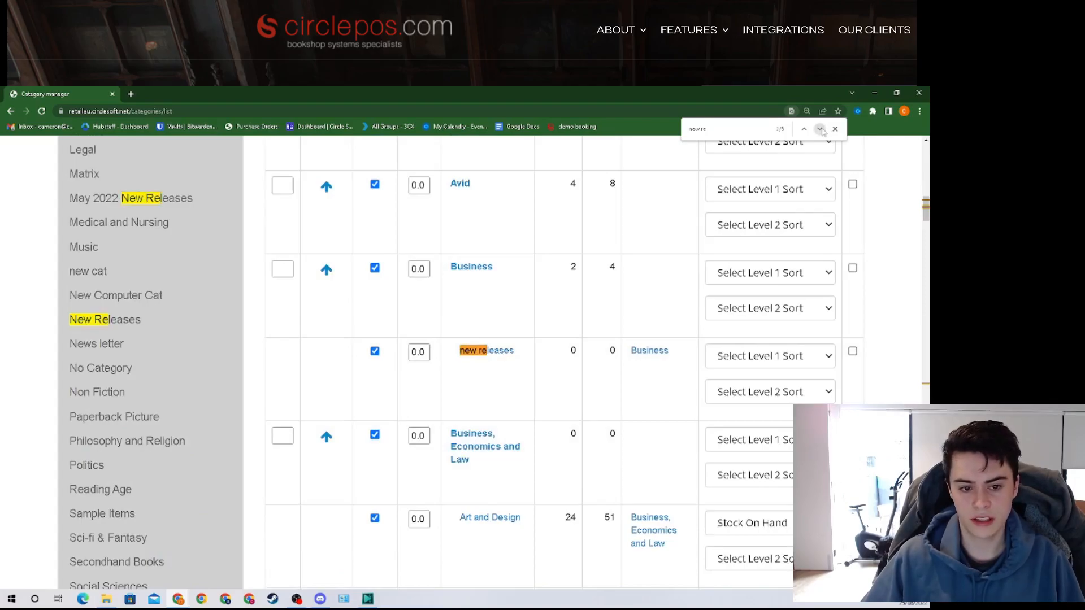
{"action": "left_click", "coordinate": [819, 129]}
{"action": "left_click", "coordinate": [327, 360]}
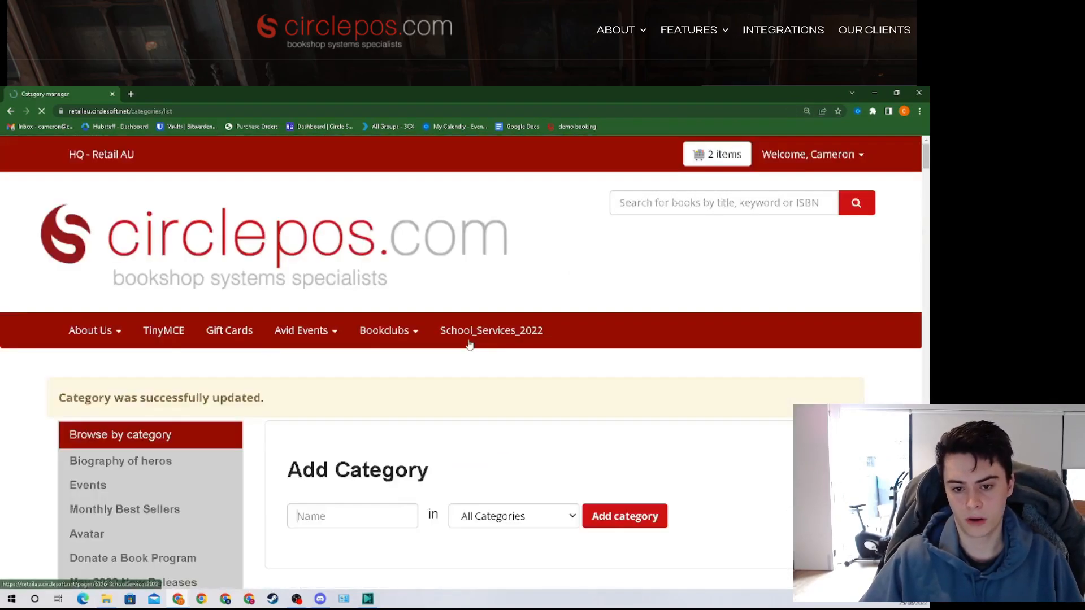
Step: Change the Monthly Best Sellers rank to 1
{"action": "scroll", "coordinate": [468, 342], "scroll_direction": "down", "scroll_amount": 5}
{"action": "scroll", "coordinate": [293, 309], "scroll_direction": "up", "scroll_amount": 2}
{"action": "scroll", "coordinate": [292, 310], "scroll_direction": "up", "scroll_amount": 1}
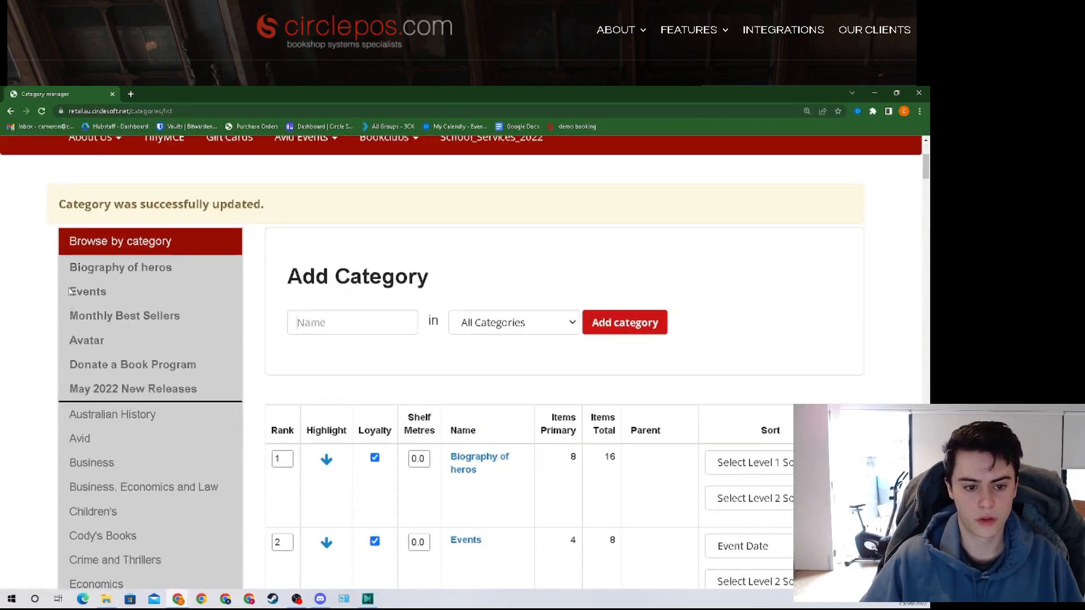
{"action": "scroll", "coordinate": [310, 347], "scroll_direction": "down", "scroll_amount": 3}
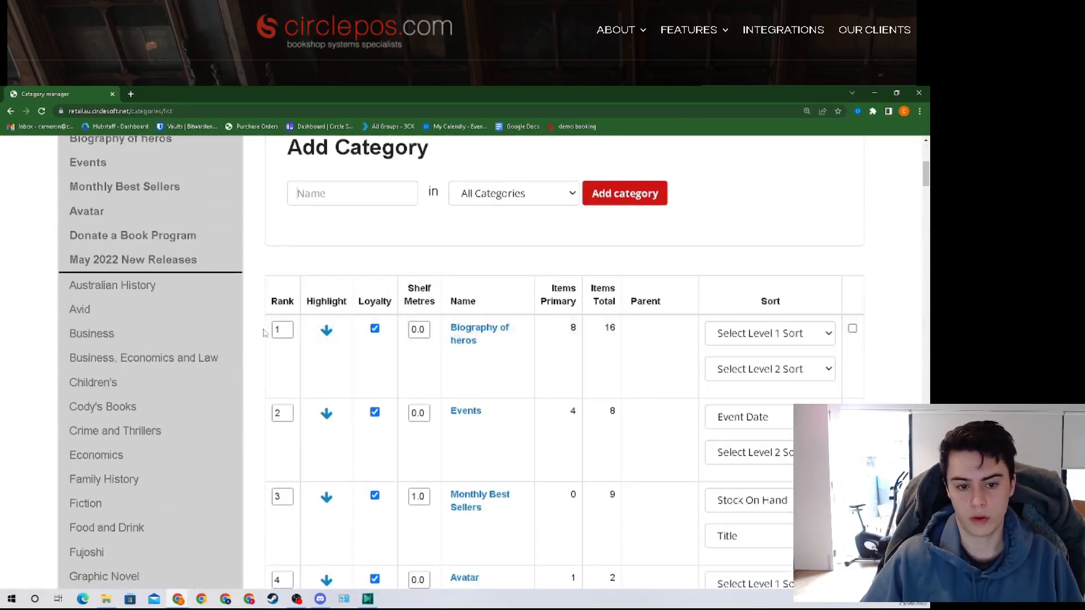
{"action": "scroll", "coordinate": [289, 331], "scroll_direction": "down", "scroll_amount": 1}
{"action": "scroll", "coordinate": [291, 346], "scroll_direction": "down", "scroll_amount": 1}
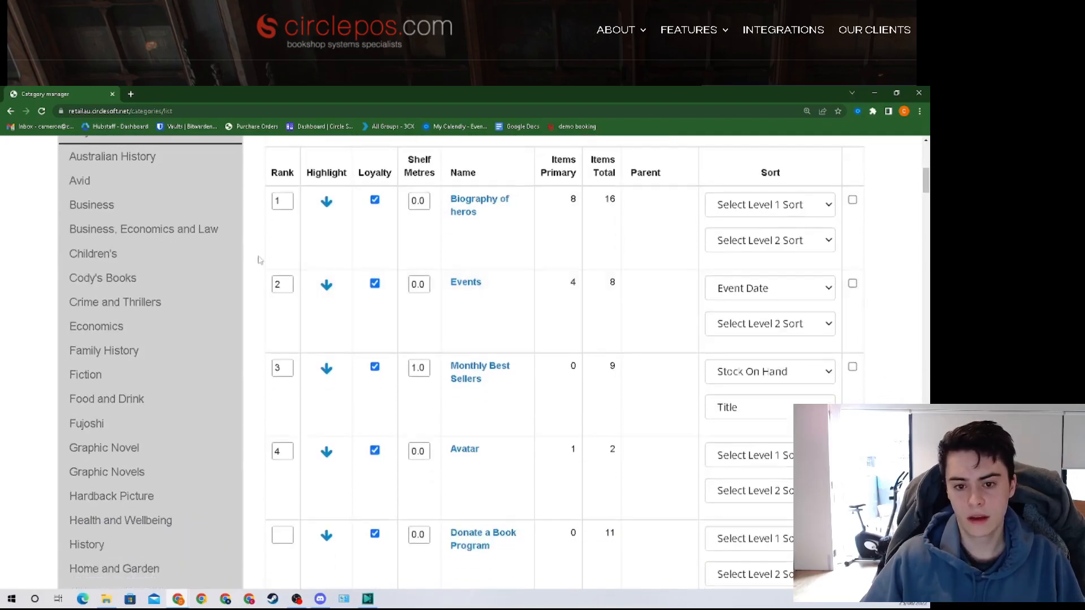
{"action": "double_click", "coordinate": [282, 202]}
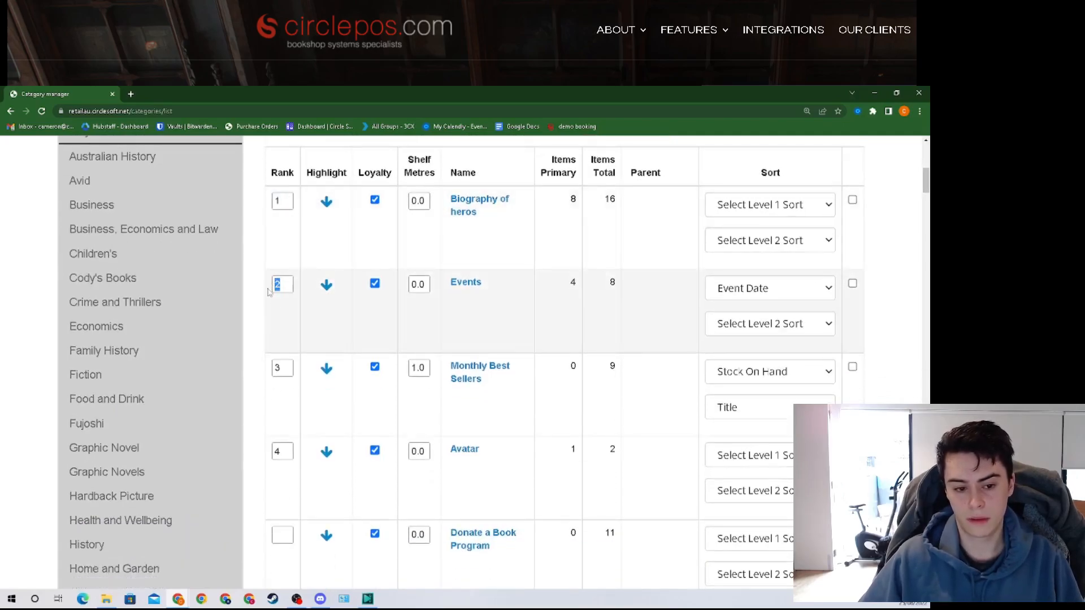
{"action": "double_click", "coordinate": [282, 367]}
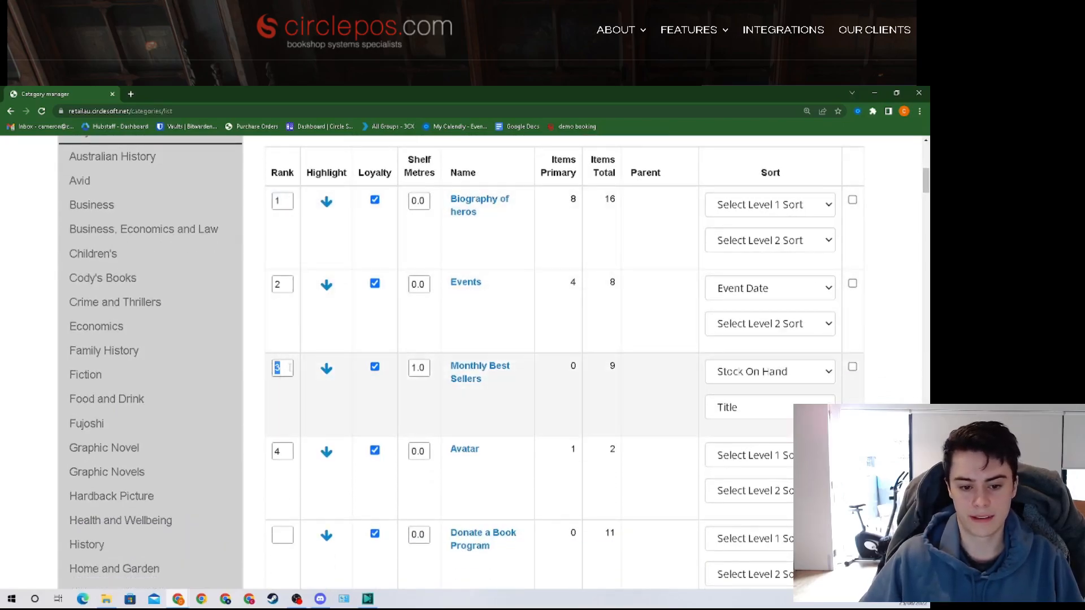
{"action": "type", "text": "1"}
Step: Rank Events 2 and Biography of heros 3, then save the ranking
{"action": "scroll", "coordinate": [287, 364], "scroll_direction": "up", "scroll_amount": 1}
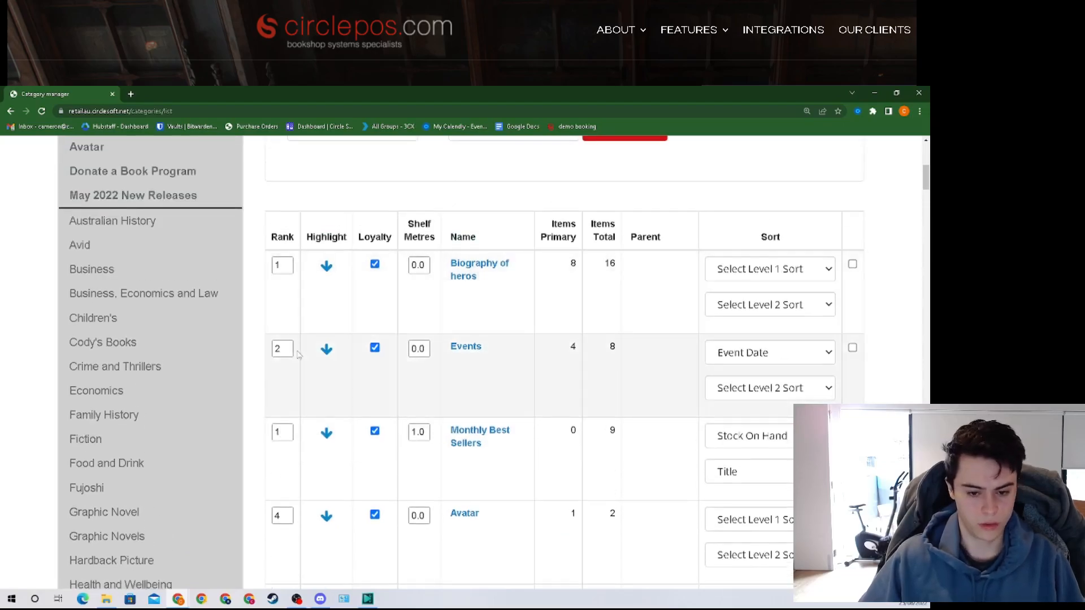
{"action": "scroll", "coordinate": [288, 354], "scroll_direction": "down", "scroll_amount": 1}
{"action": "type", "text": "23"}
{"action": "left_click_drag", "start_coordinate": [926, 182], "coordinate": [926, 565]}
{"action": "scroll", "coordinate": [637, 294], "scroll_direction": "up", "scroll_amount": 7}
{"action": "scroll", "coordinate": [735, 415], "scroll_direction": "down", "scroll_amount": 5}
{"action": "scroll", "coordinate": [514, 438], "scroll_direction": "up", "scroll_amount": 5}
{"action": "left_click", "coordinate": [353, 274]}
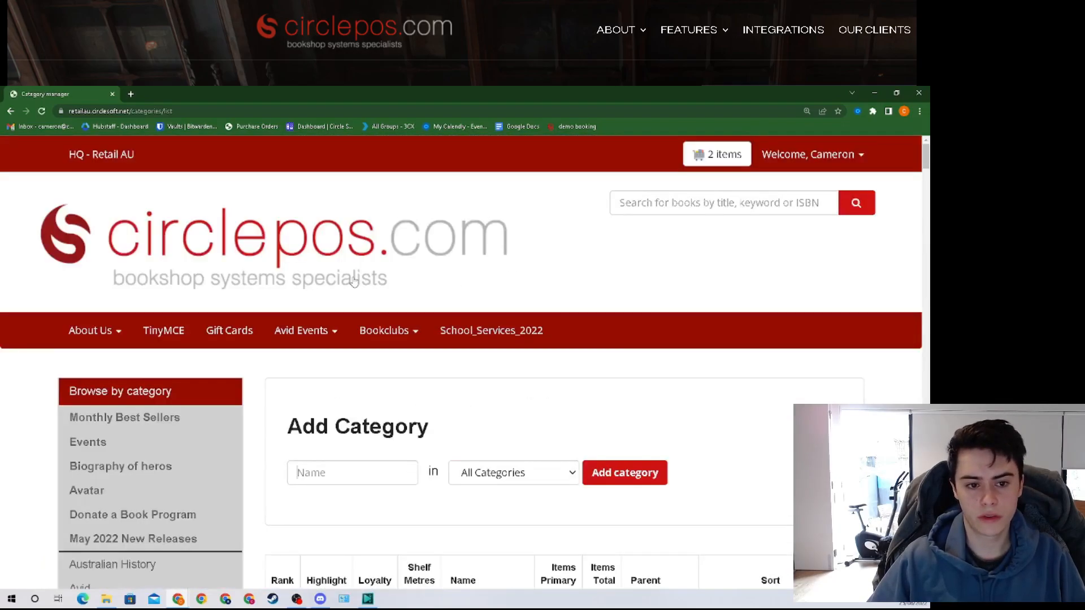
Step: Set Default Sorting Level 1 to Title and Level 2 to Stock On Hand
{"action": "scroll", "coordinate": [354, 281], "scroll_direction": "down", "scroll_amount": 5}
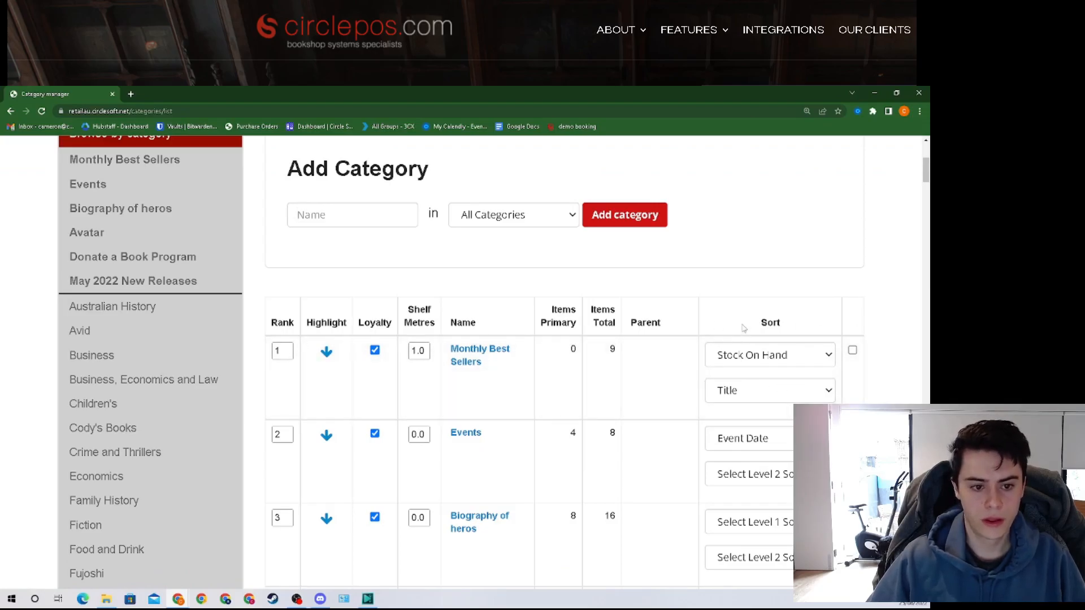
{"action": "scroll", "coordinate": [744, 328], "scroll_direction": "down", "scroll_amount": 1}
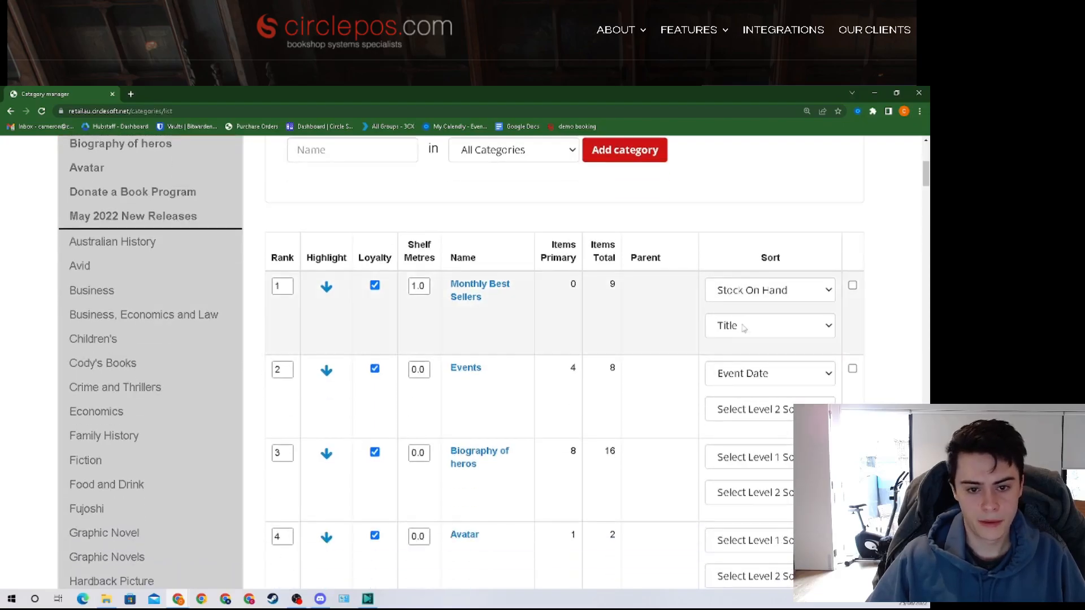
{"action": "left_click_drag", "start_coordinate": [927, 175], "coordinate": [927, 429]}
{"action": "scroll", "coordinate": [220, 279], "scroll_direction": "down", "scroll_amount": 6}
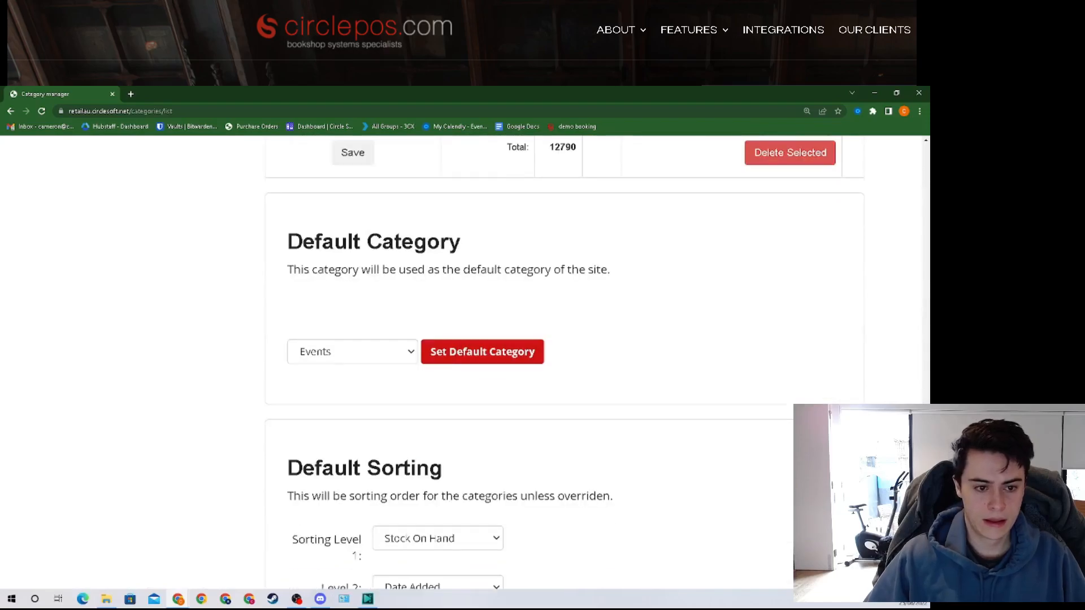
{"action": "scroll", "coordinate": [325, 390], "scroll_direction": "down", "scroll_amount": 1}
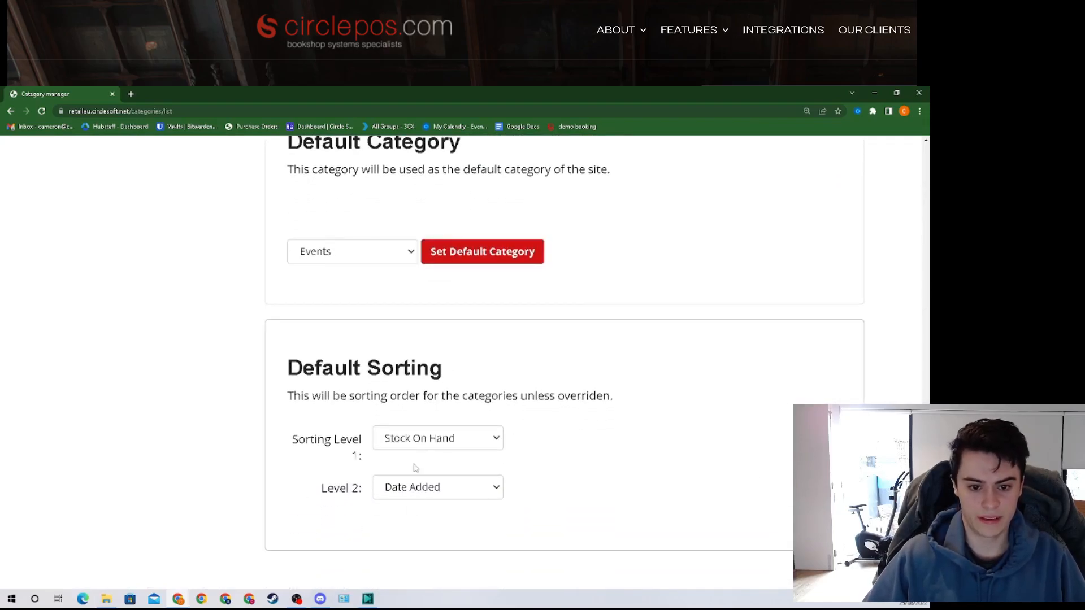
{"action": "left_click", "coordinate": [479, 484]}
{"action": "left_click", "coordinate": [477, 439]}
{"action": "left_click", "coordinate": [477, 440]}
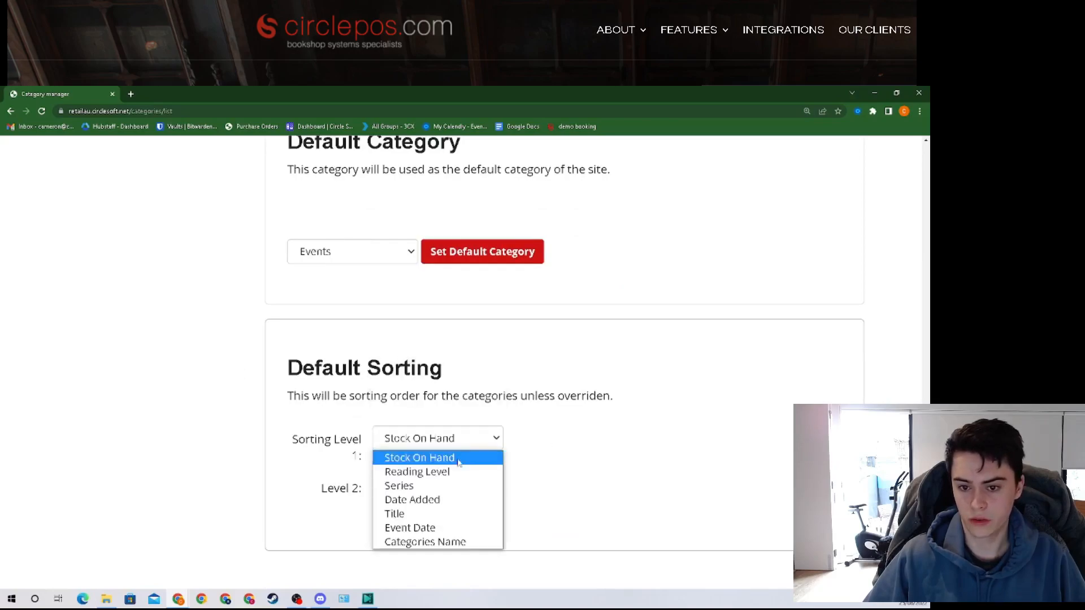
{"action": "left_click", "coordinate": [430, 515]}
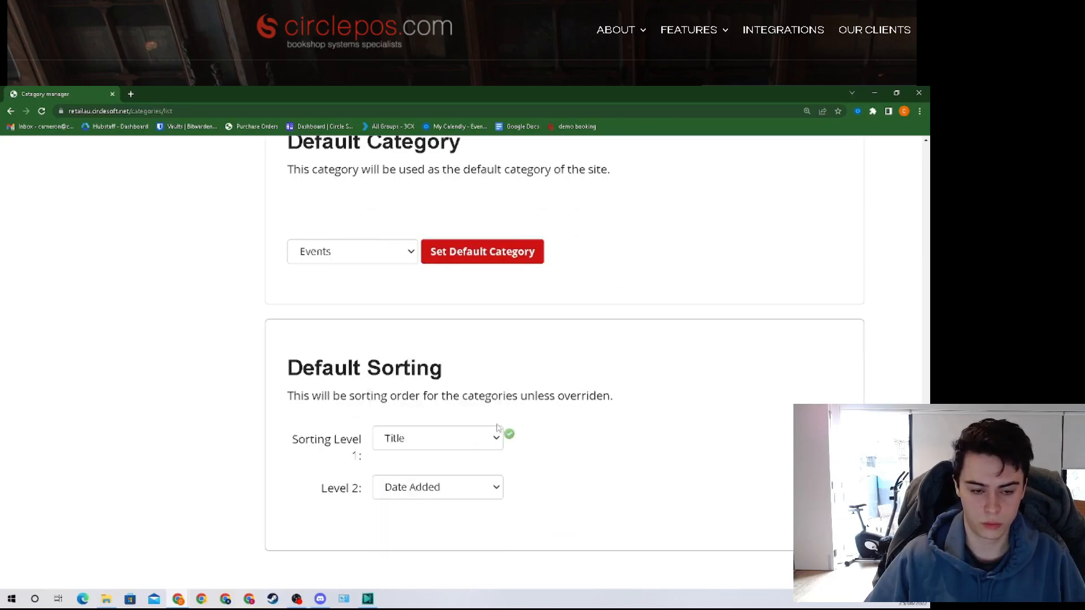
{"action": "left_click", "coordinate": [488, 499]}
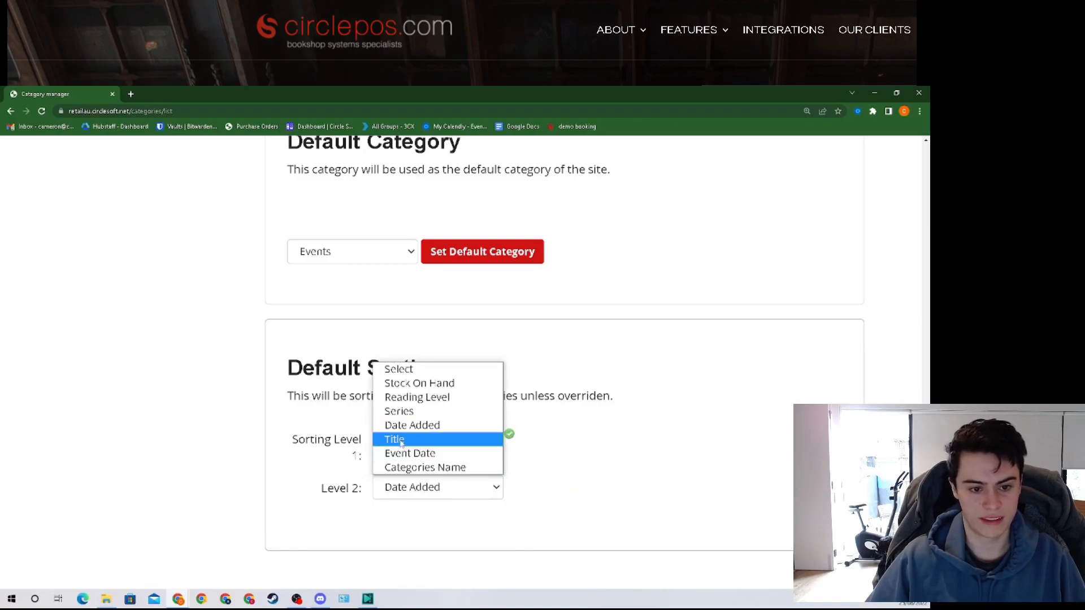
{"action": "left_click", "coordinate": [419, 383]}
Step: Recheck the second sort level unchanged and save the category settings
{"action": "scroll", "coordinate": [395, 418], "scroll_direction": "down", "scroll_amount": 1}
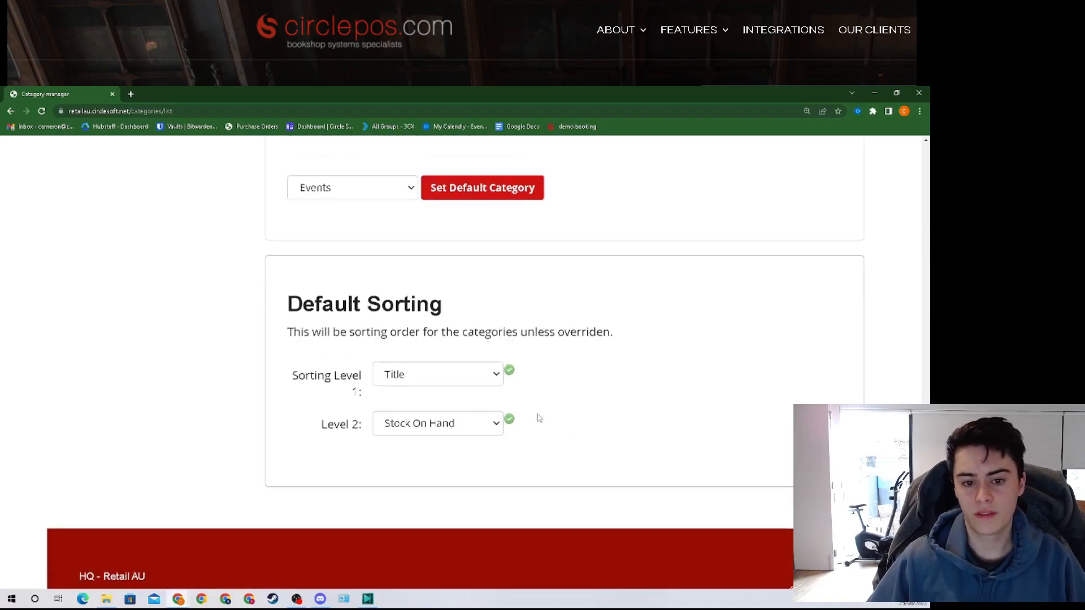
{"action": "scroll", "coordinate": [582, 438], "scroll_direction": "down", "scroll_amount": 1}
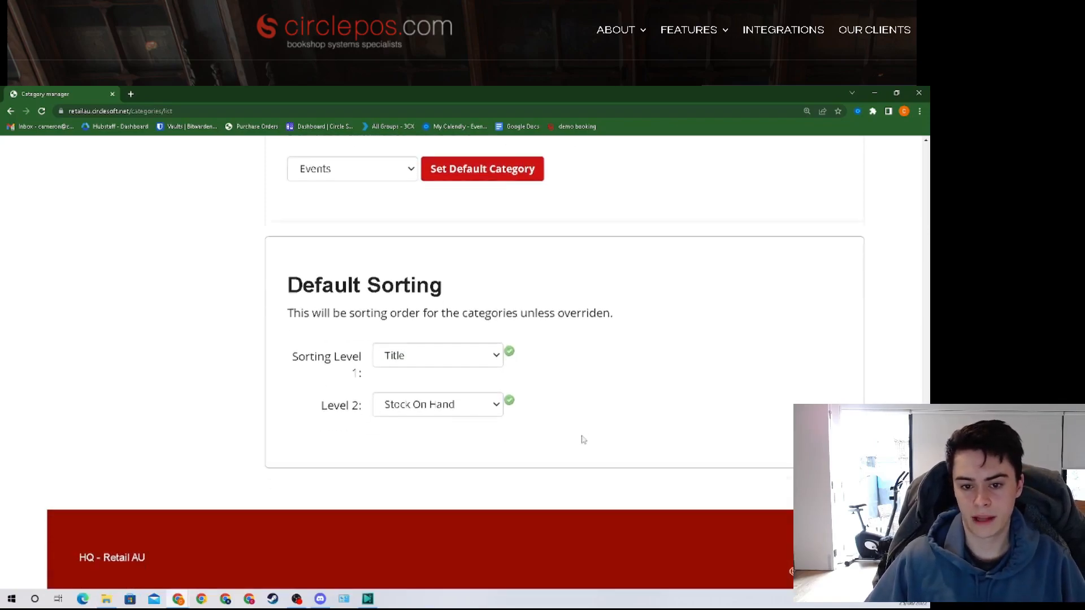
{"action": "left_click", "coordinate": [435, 392]}
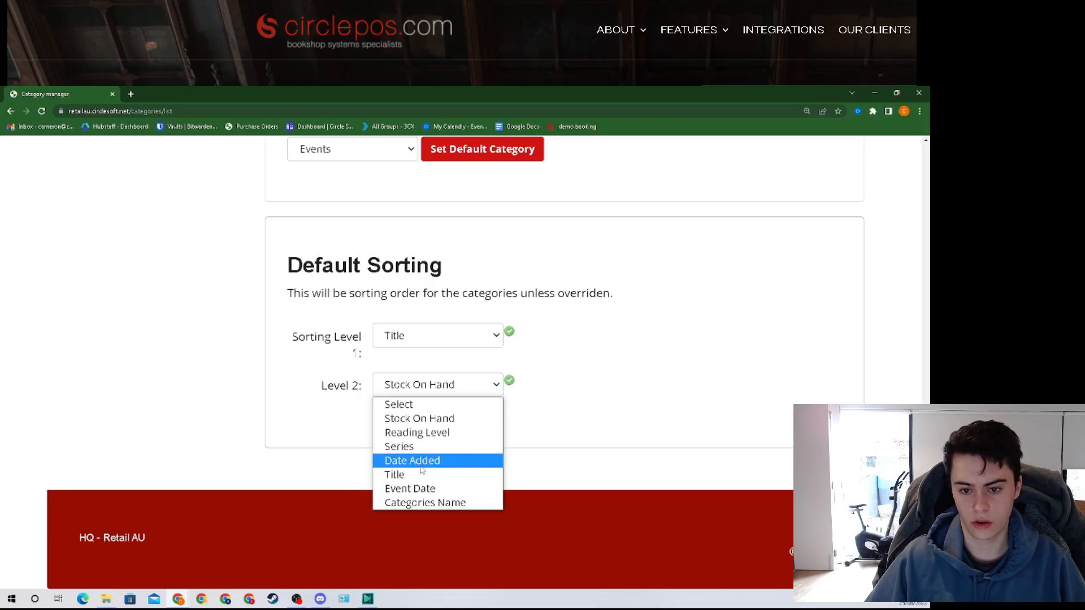
{"action": "left_click", "coordinate": [349, 437]}
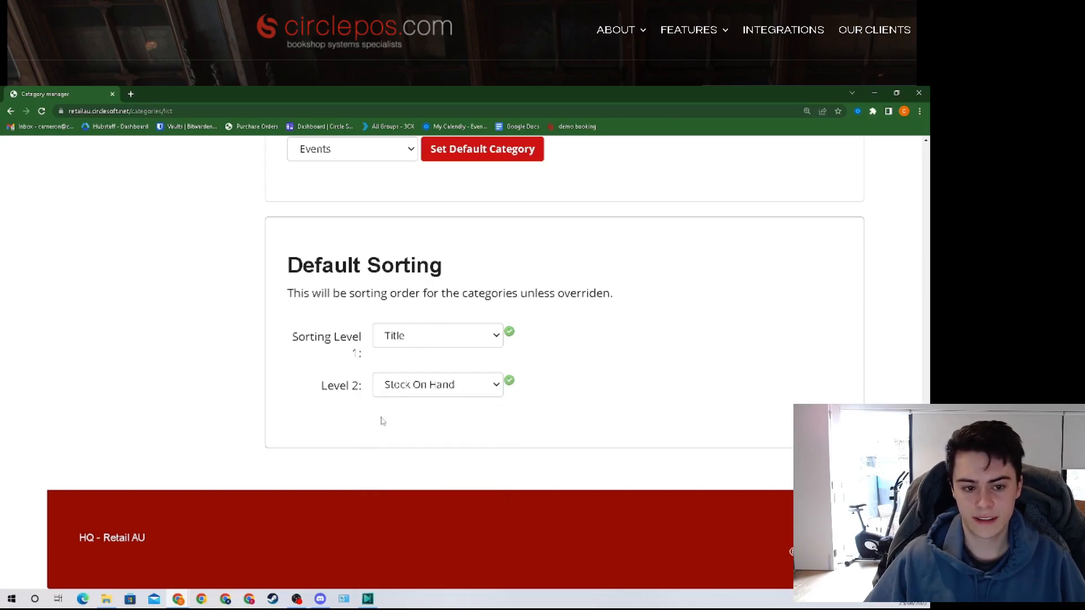
{"action": "scroll", "coordinate": [382, 421], "scroll_direction": "up", "scroll_amount": 1}
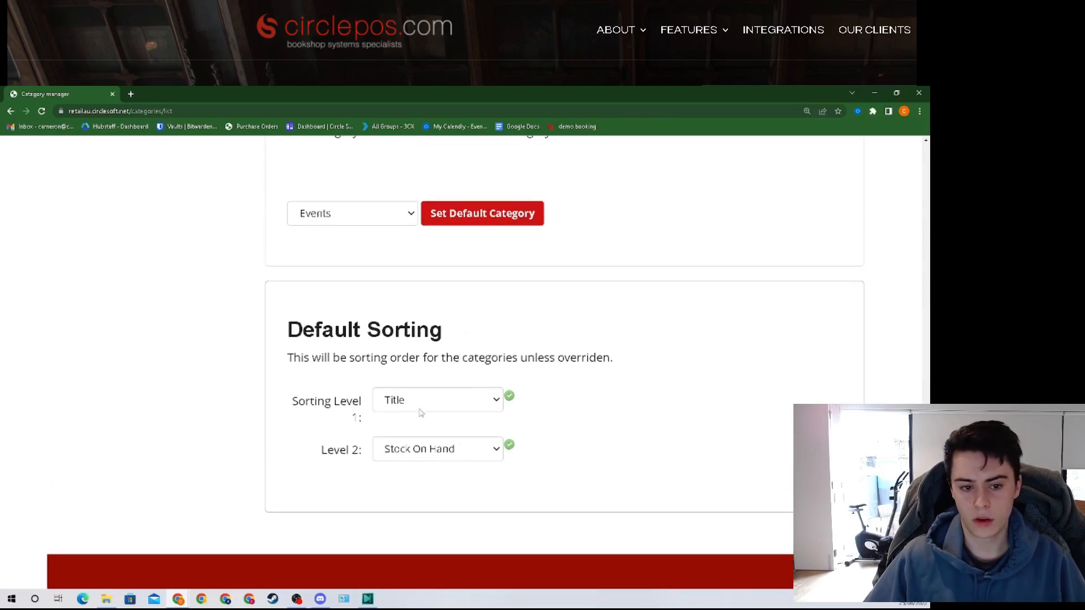
{"action": "scroll", "coordinate": [420, 413], "scroll_direction": "up", "scroll_amount": 1}
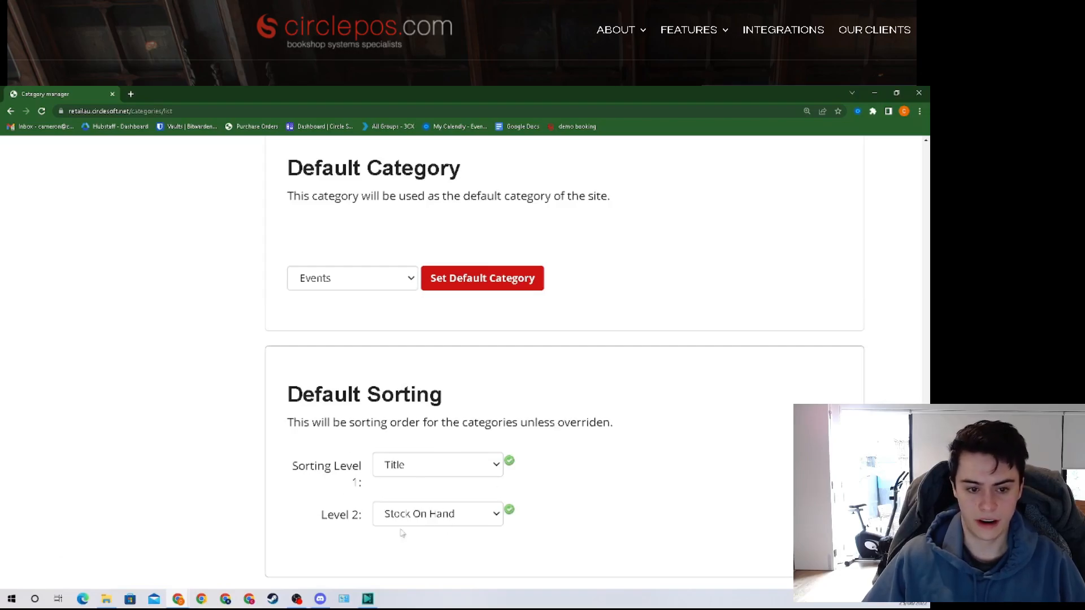
{"action": "scroll", "coordinate": [383, 453], "scroll_direction": "up", "scroll_amount": 3}
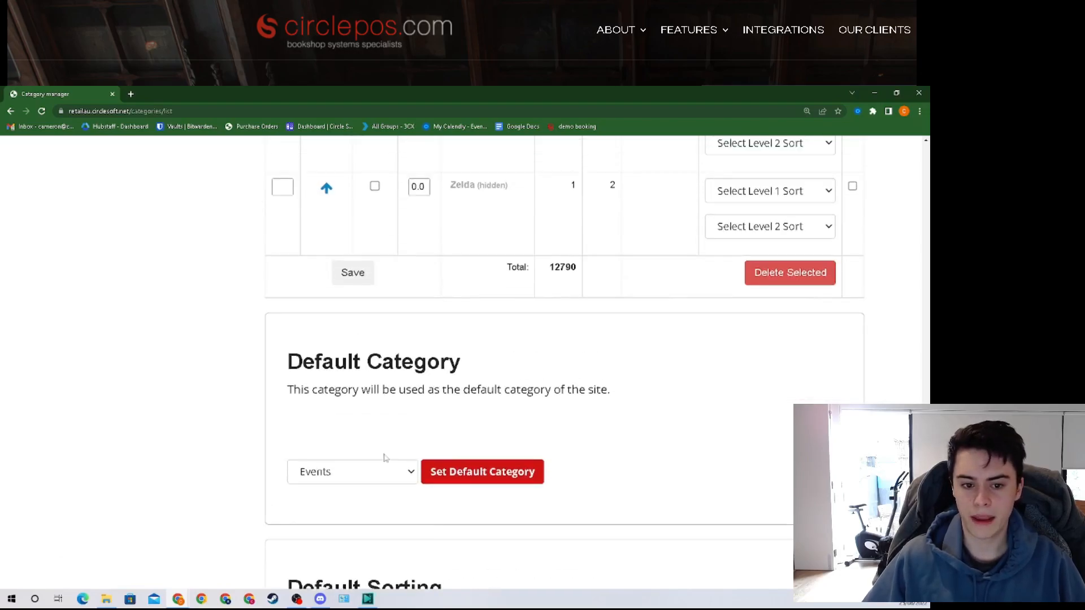
{"action": "left_click", "coordinate": [353, 274]}
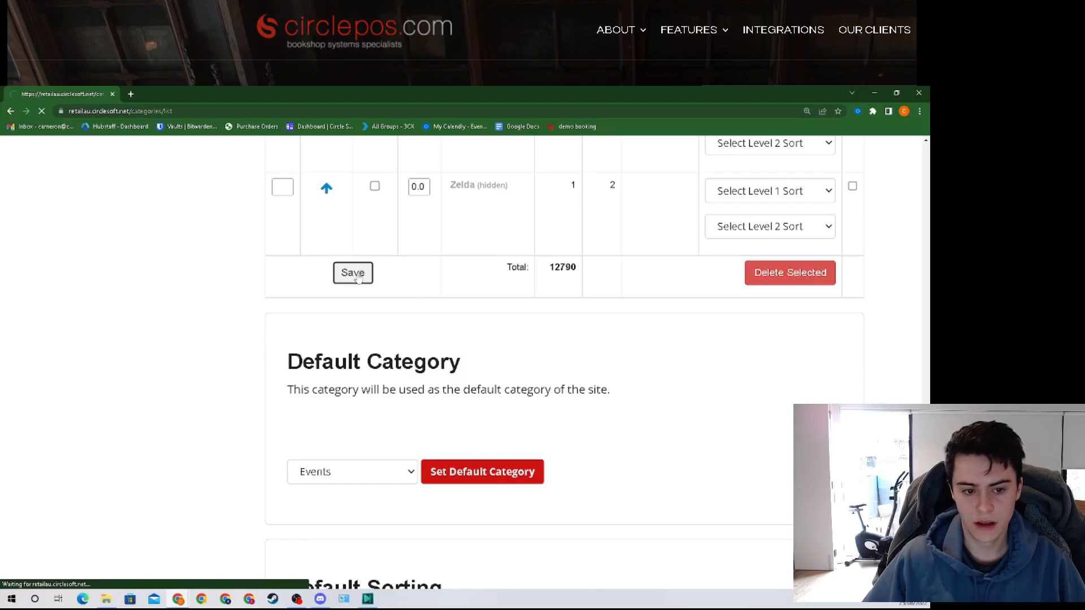
{"action": "scroll", "coordinate": [772, 379], "scroll_direction": "down", "scroll_amount": 4}
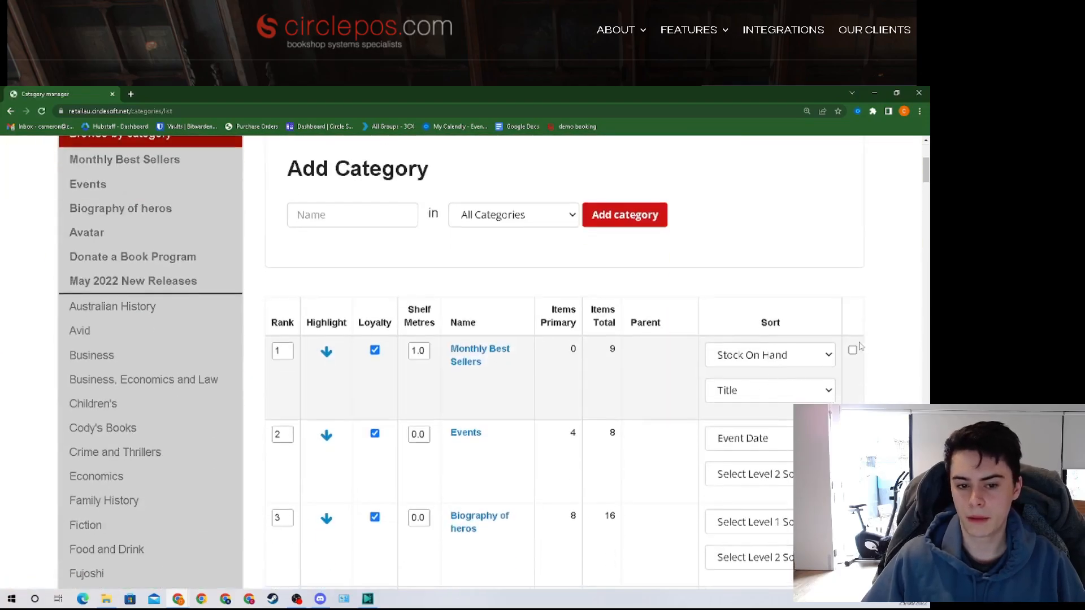
{"action": "scroll", "coordinate": [560, 383], "scroll_direction": "down", "scroll_amount": 1}
{"action": "scroll", "coordinate": [560, 383], "scroll_direction": "up", "scroll_amount": 1}
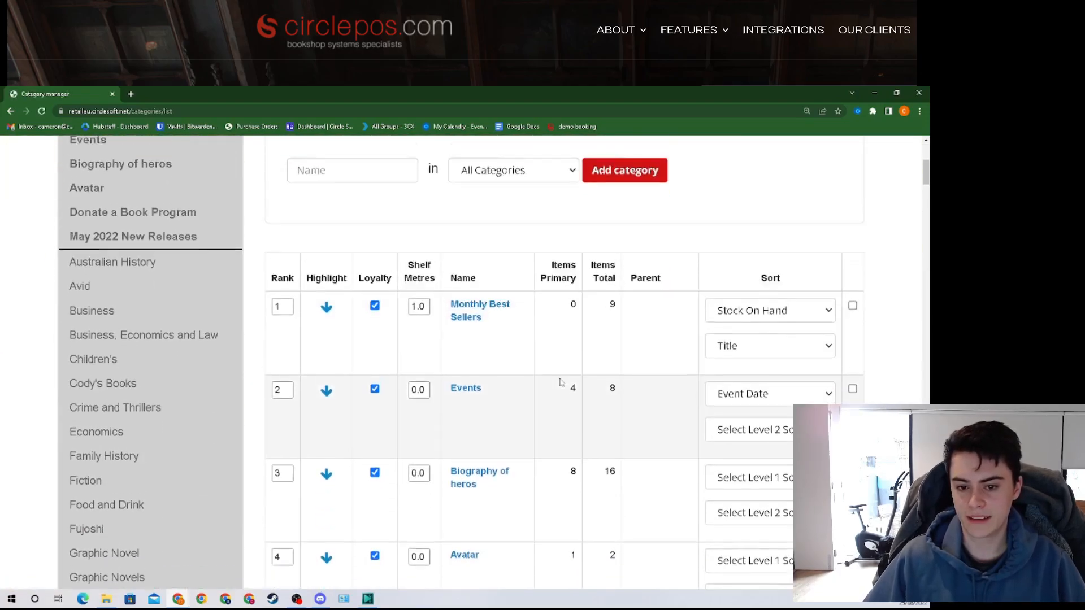
{"action": "scroll", "coordinate": [562, 381], "scroll_direction": "down", "scroll_amount": 2}
{"action": "scroll", "coordinate": [562, 377], "scroll_direction": "up", "scroll_amount": 1}
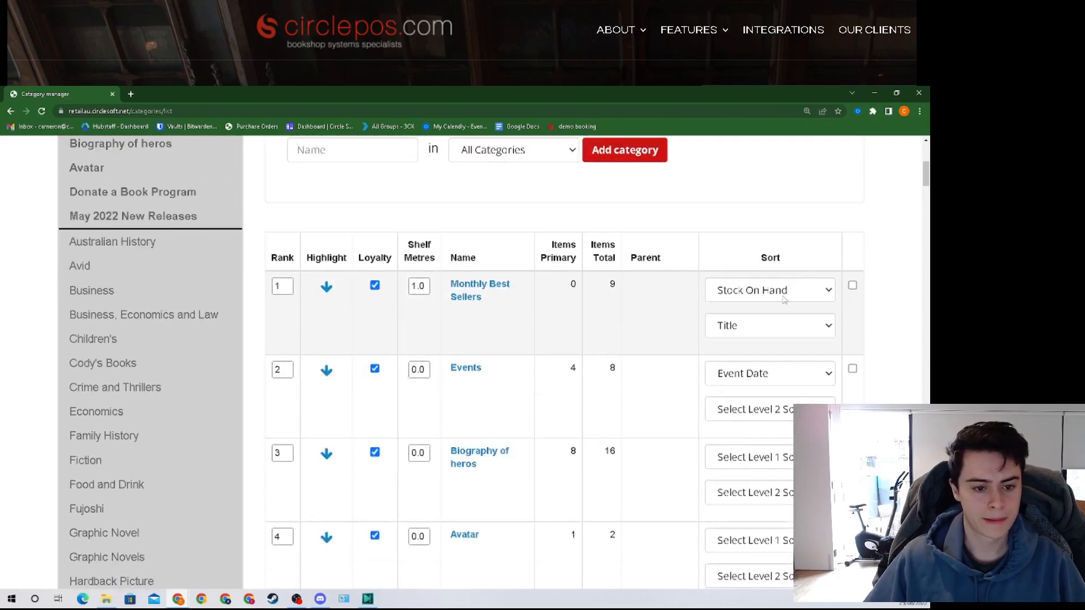
Step: Sort Monthly Best Sellers by Date Added, then Stock On Hand
{"action": "left_click", "coordinate": [741, 290]}
{"action": "left_click", "coordinate": [744, 367]}
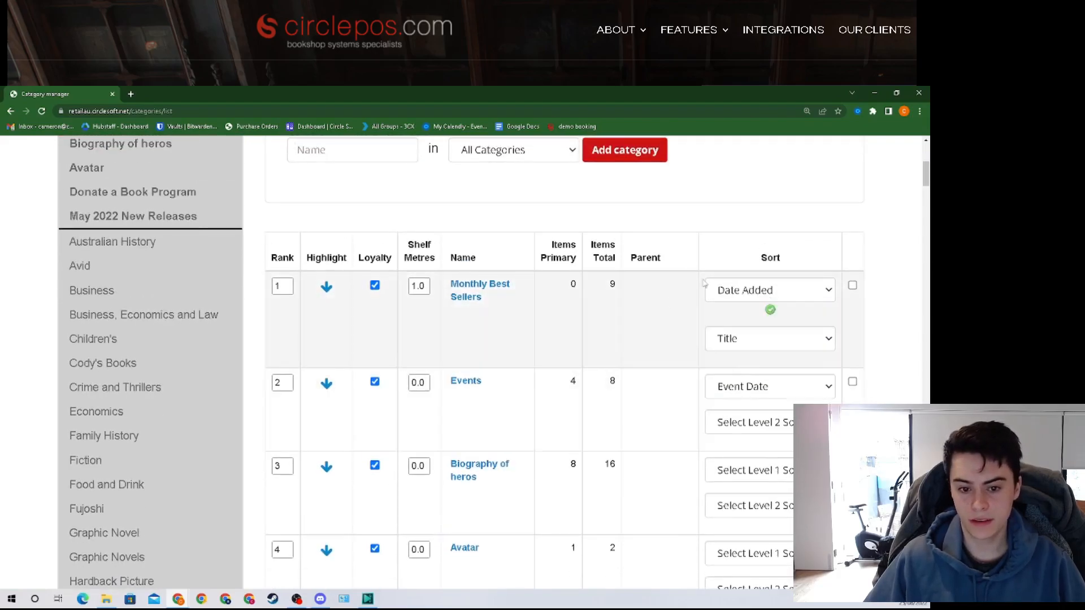
{"action": "left_click", "coordinate": [772, 348]}
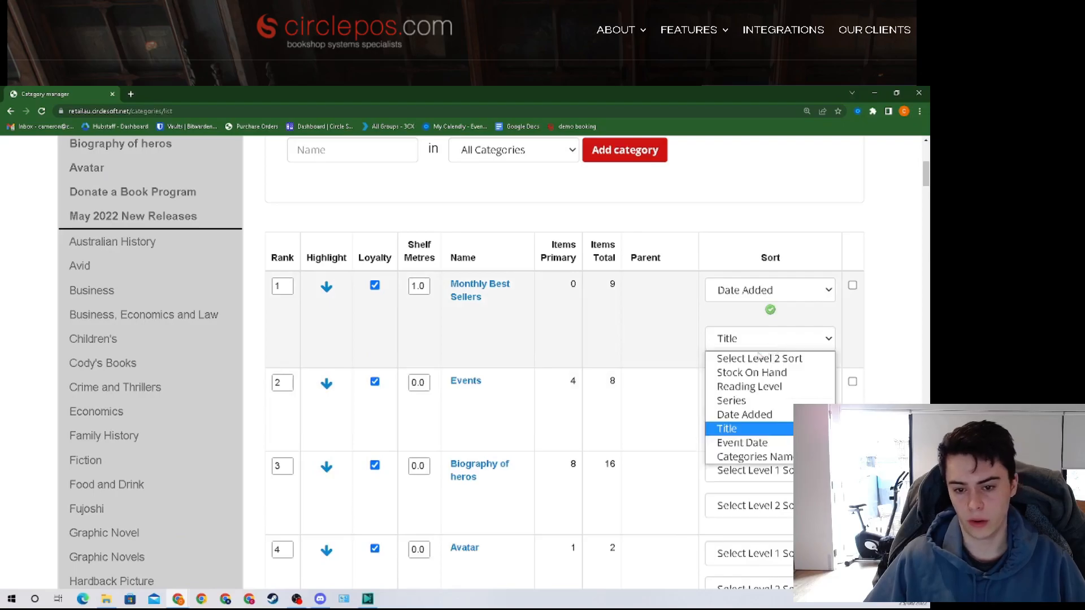
{"action": "left_click", "coordinate": [751, 373]}
Step: Sort Events by Date Added first, keeping Monthly Best Sellers' first sort as Date Added
{"action": "scroll", "coordinate": [760, 367], "scroll_direction": "down", "scroll_amount": 1}
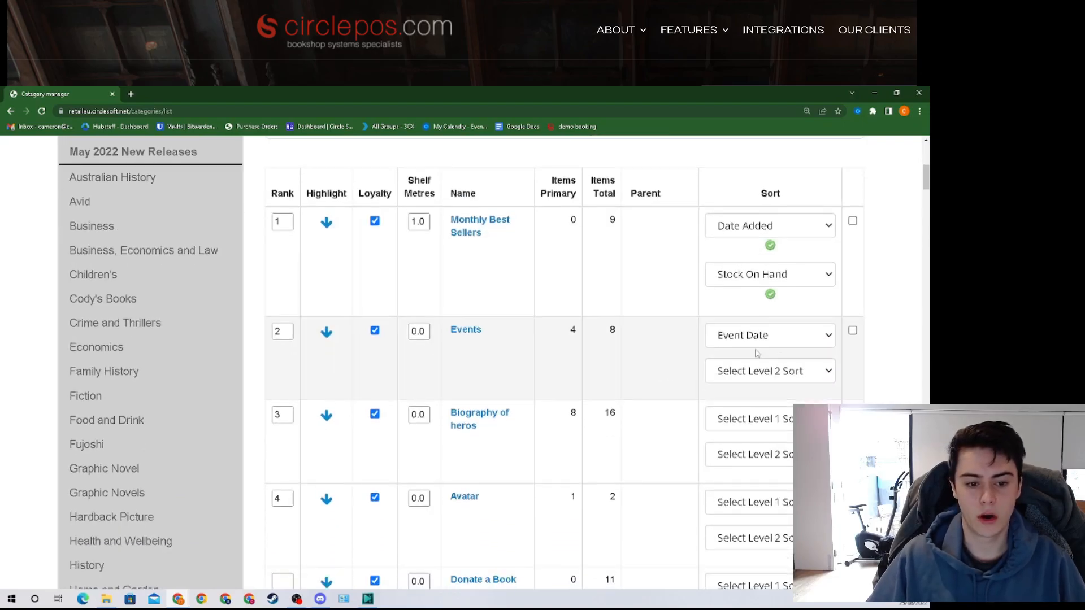
{"action": "left_click", "coordinate": [763, 338]}
{"action": "left_click", "coordinate": [746, 411]}
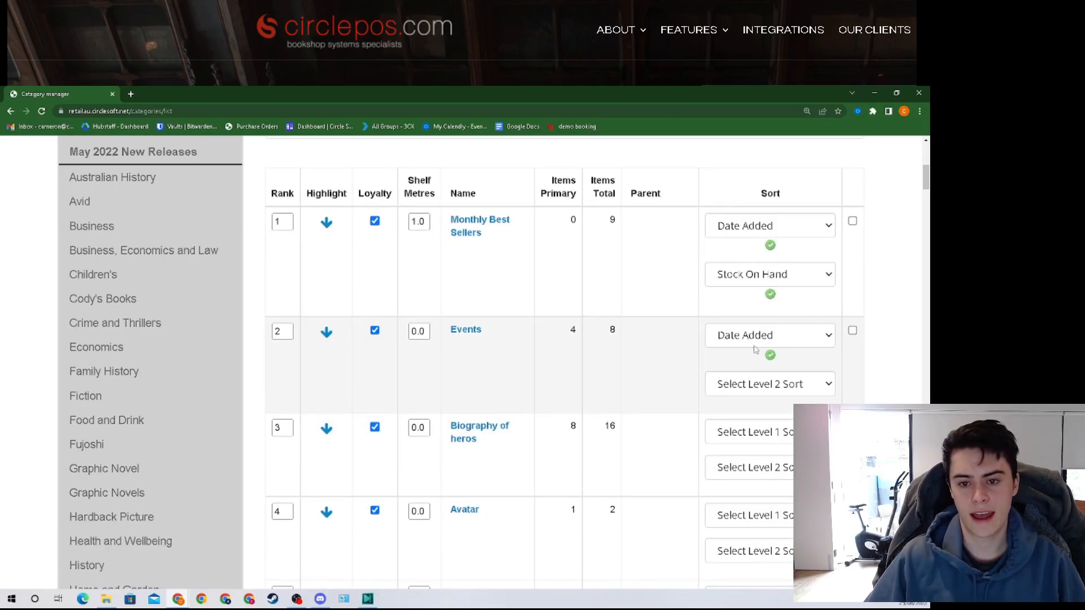
{"action": "left_click", "coordinate": [783, 227]}
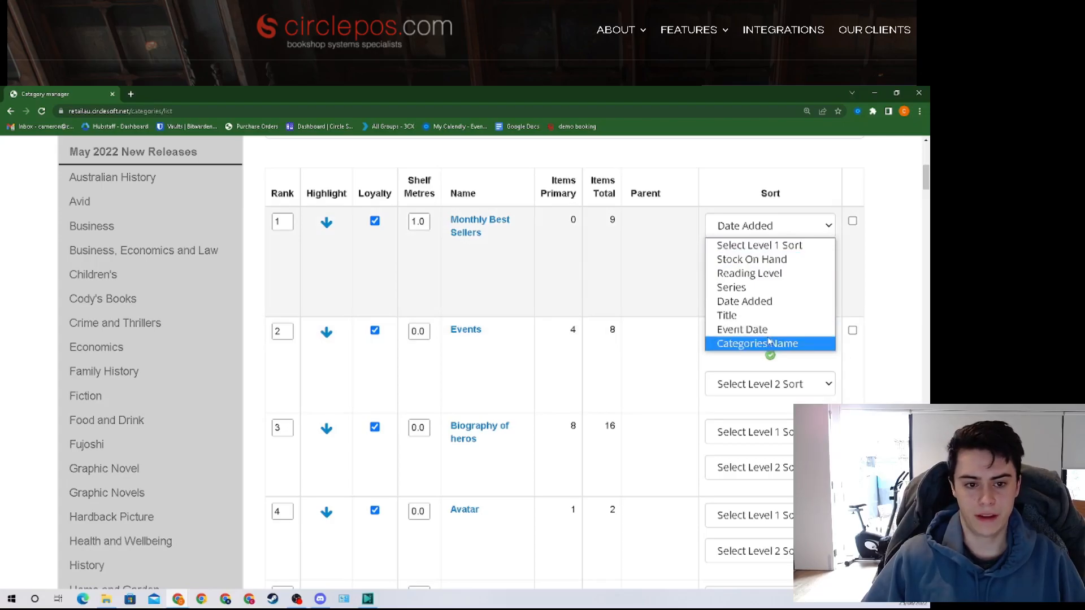
{"action": "left_click", "coordinate": [758, 302]}
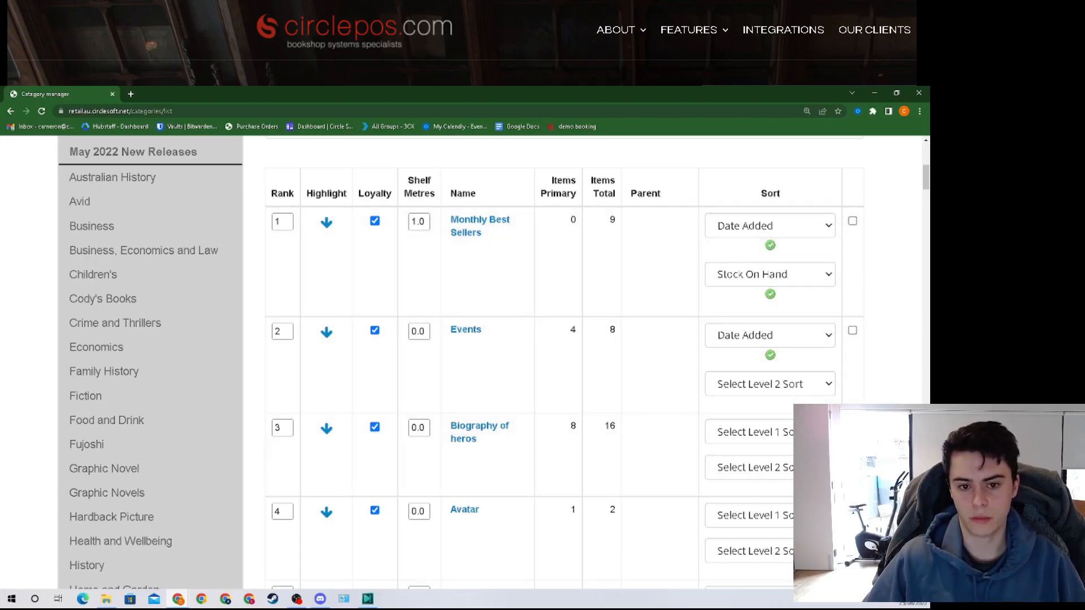
{"action": "left_click_drag", "start_coordinate": [921, 165], "coordinate": [922, 389]}
Step: Delete the ticked categories and confirm the deletion
{"action": "scroll", "coordinate": [770, 270], "scroll_direction": "down", "scroll_amount": 20}
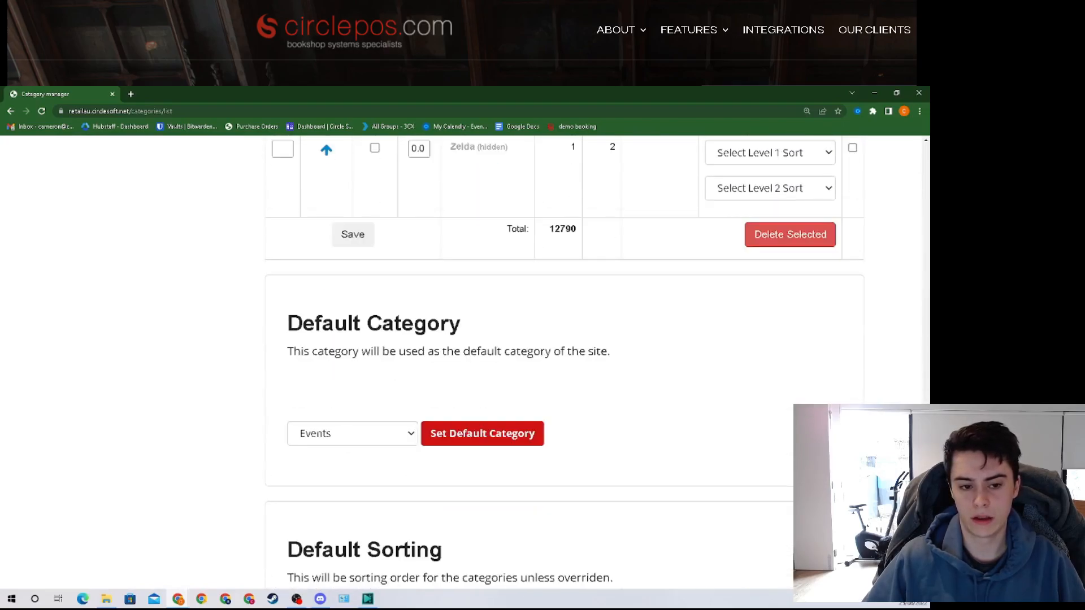
{"action": "left_click", "coordinate": [777, 264]}
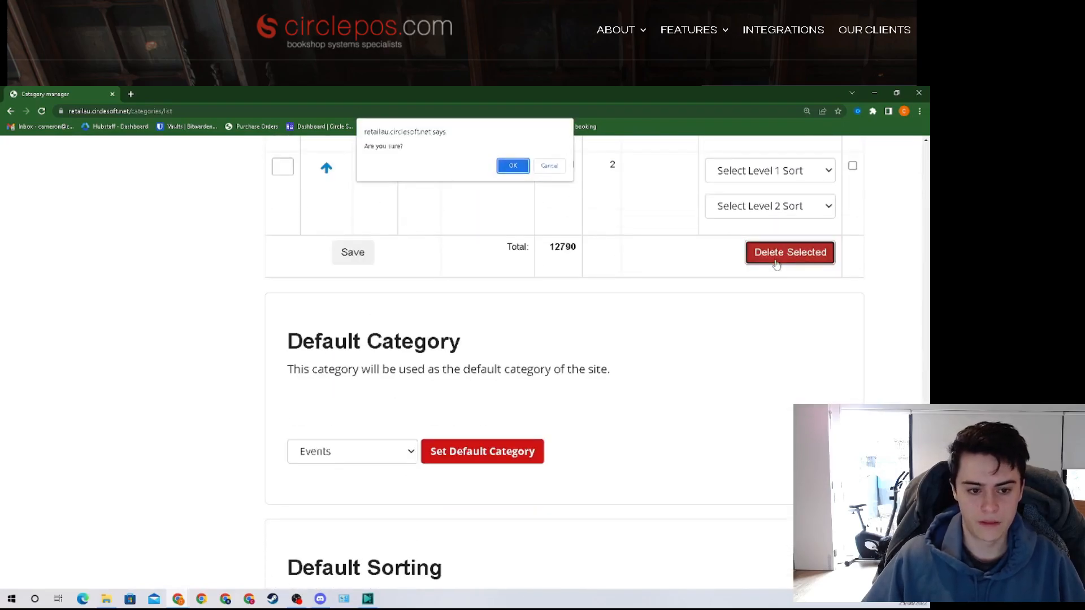
{"action": "left_click", "coordinate": [515, 167]}
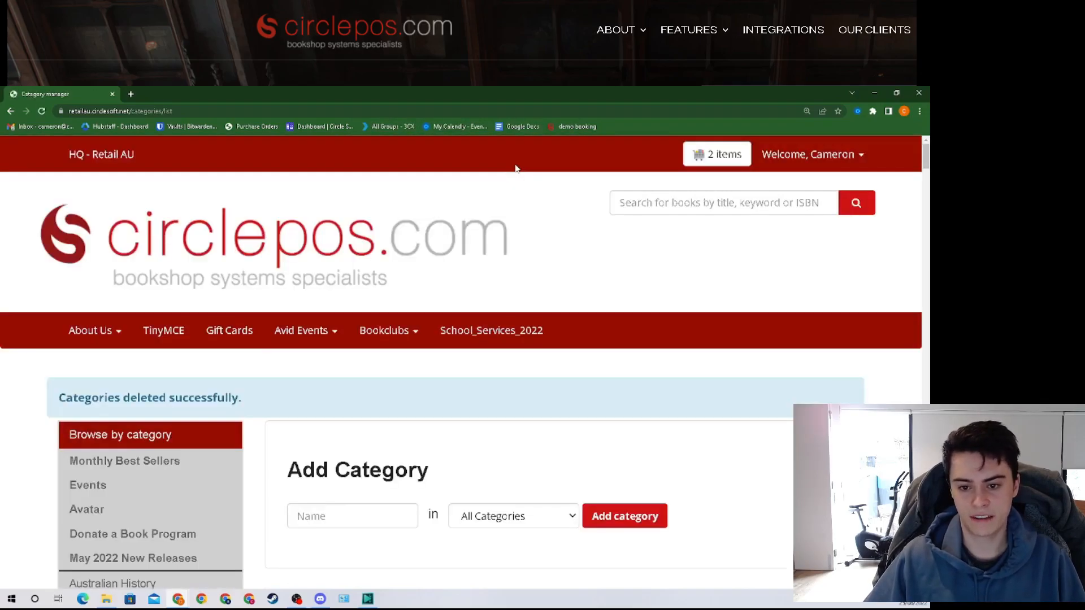
{"action": "scroll", "coordinate": [591, 335], "scroll_direction": "down", "scroll_amount": 2}
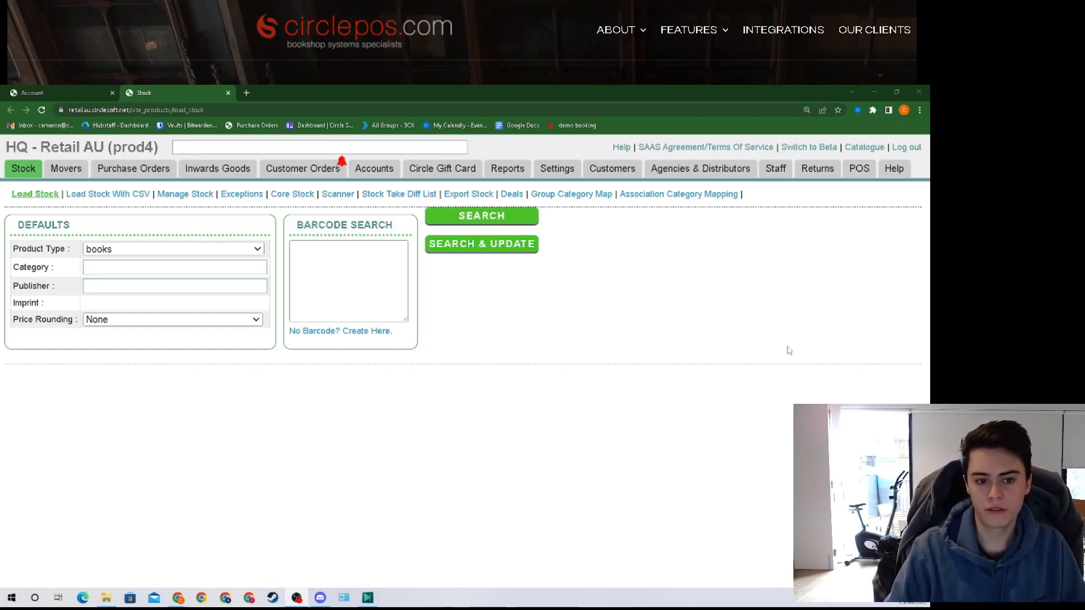
Step: Review POS Payment Types: Sales Account mapped to 200 - Sales, Cash to 201 - Cash Clearing Account
{"action": "mouse_move", "coordinate": [858, 168]}
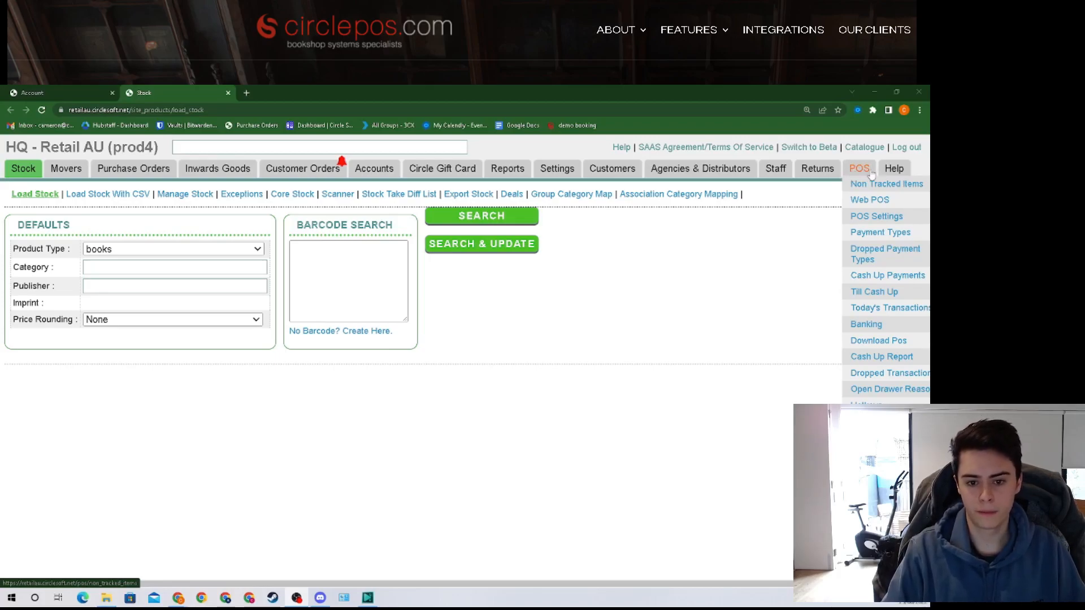
{"action": "left_click", "coordinate": [891, 233]}
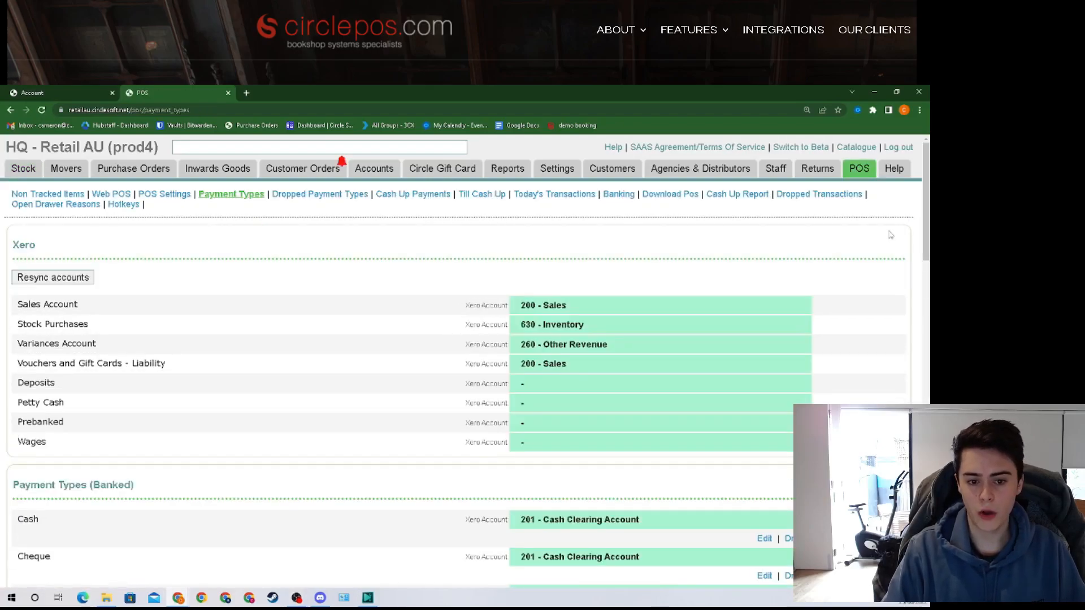
{"action": "scroll", "coordinate": [394, 281], "scroll_direction": "down", "scroll_amount": 5}
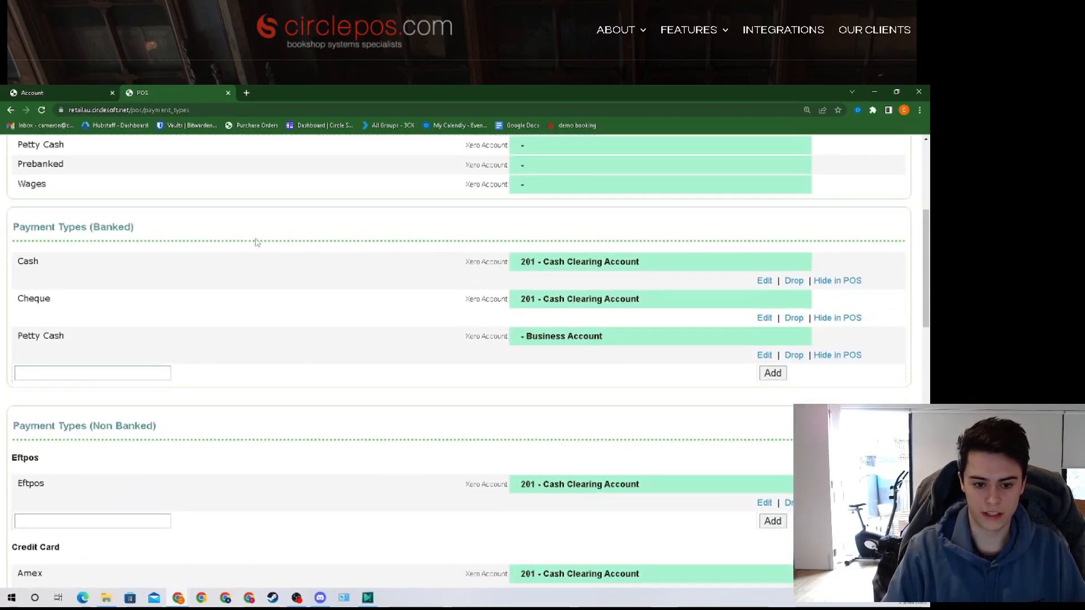
{"action": "scroll", "coordinate": [256, 242], "scroll_direction": "up", "scroll_amount": 1}
{"action": "scroll", "coordinate": [256, 242], "scroll_direction": "down", "scroll_amount": 4}
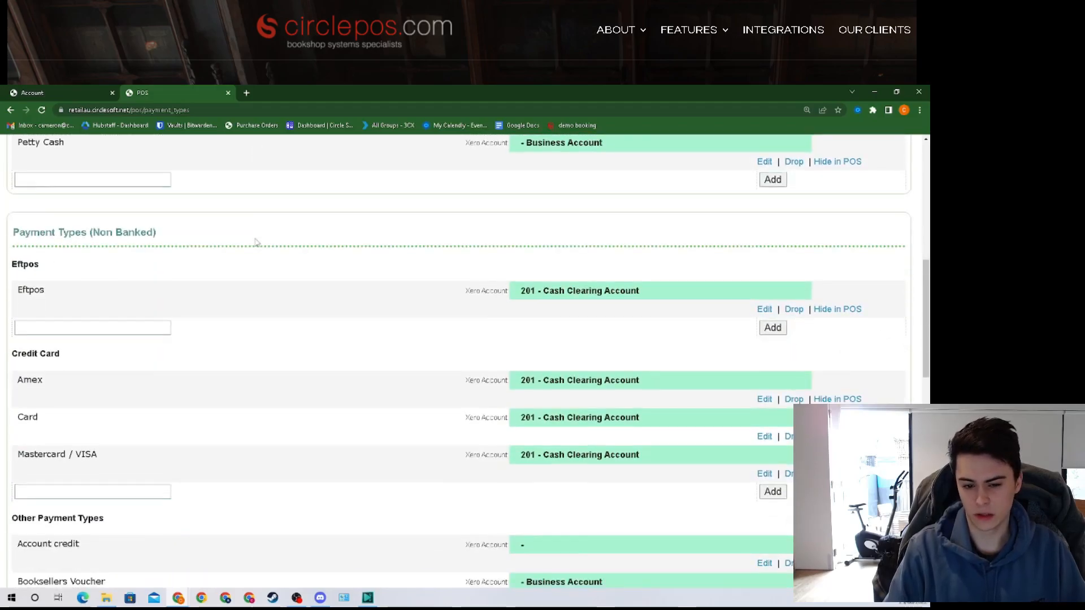
{"action": "scroll", "coordinate": [256, 242], "scroll_direction": "up", "scroll_amount": 5}
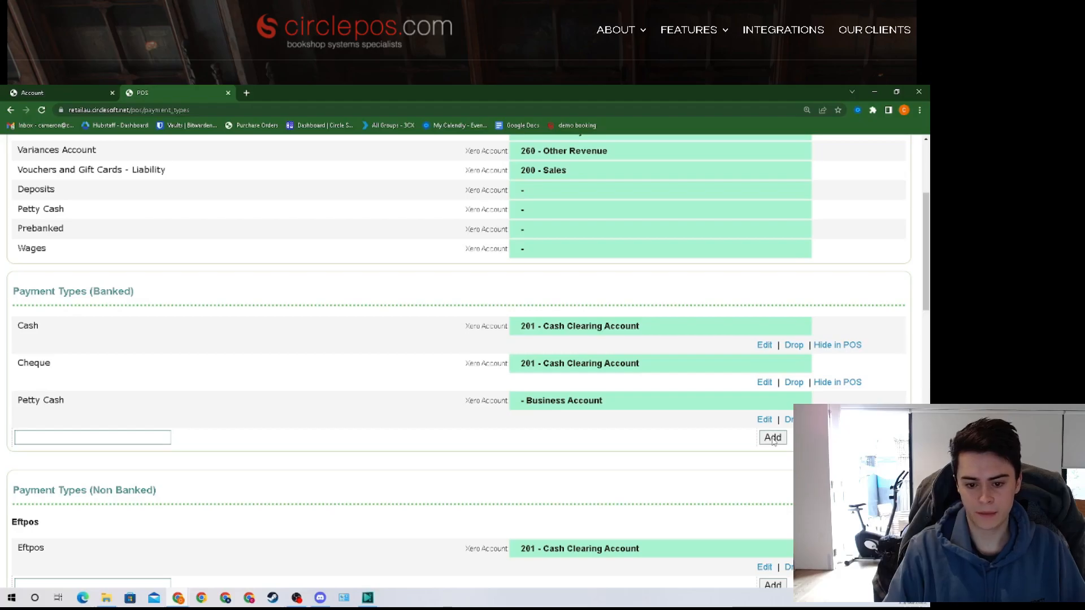
{"action": "scroll", "coordinate": [332, 405], "scroll_direction": "down", "scroll_amount": 18}
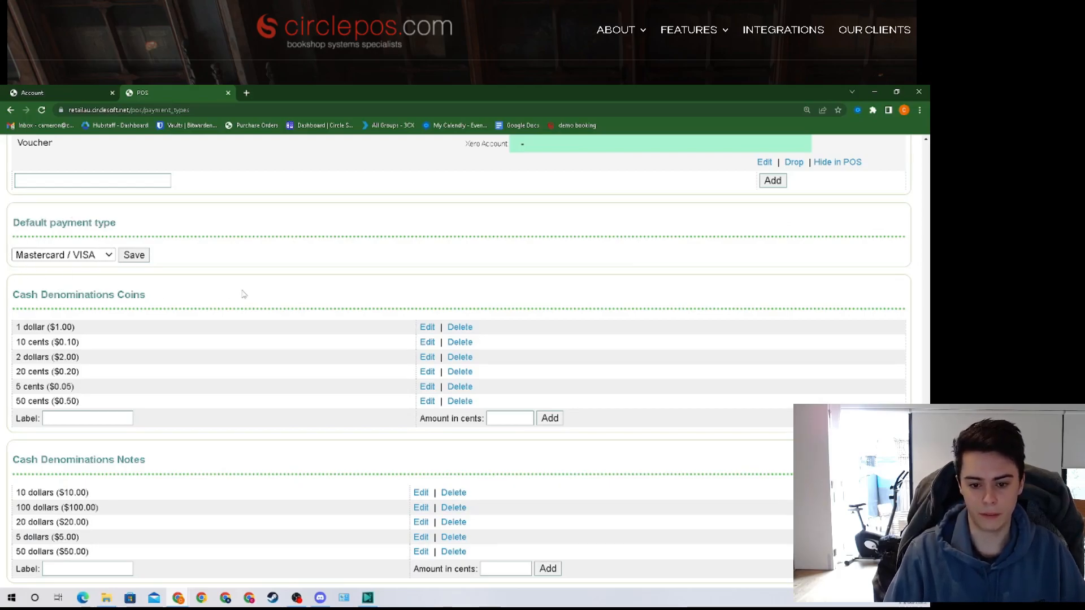
{"action": "scroll", "coordinate": [334, 294], "scroll_direction": "up", "scroll_amount": 1}
{"action": "scroll", "coordinate": [334, 293], "scroll_direction": "up", "scroll_amount": 1}
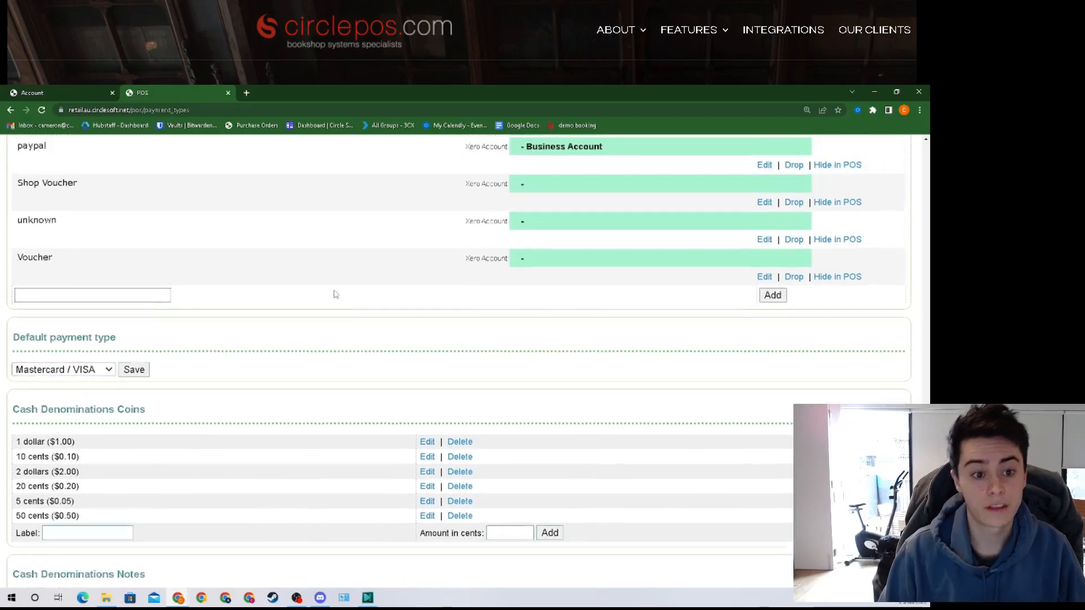
{"action": "scroll", "coordinate": [316, 312], "scroll_direction": "up", "scroll_amount": 1}
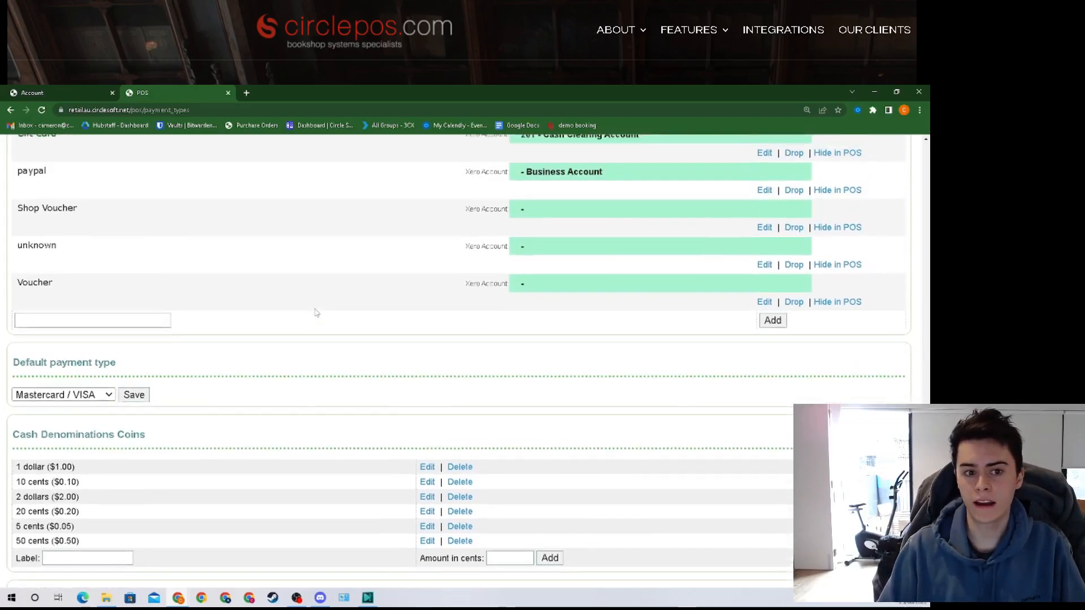
{"action": "scroll", "coordinate": [299, 321], "scroll_direction": "up", "scroll_amount": 4}
{"action": "scroll", "coordinate": [299, 320], "scroll_direction": "up", "scroll_amount": 12}
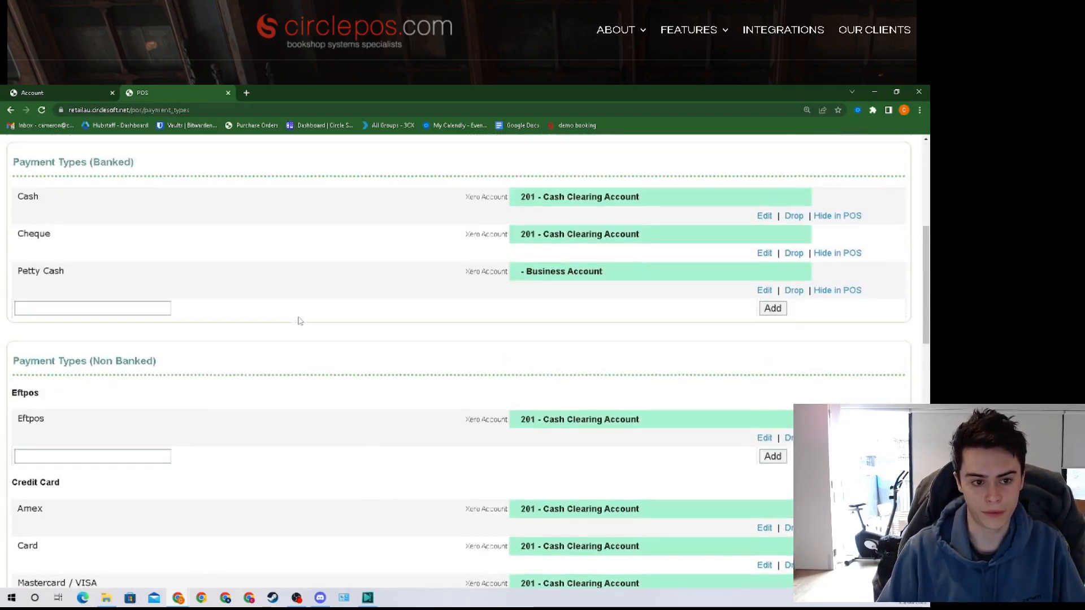
{"action": "mouse_move", "coordinate": [859, 168]}
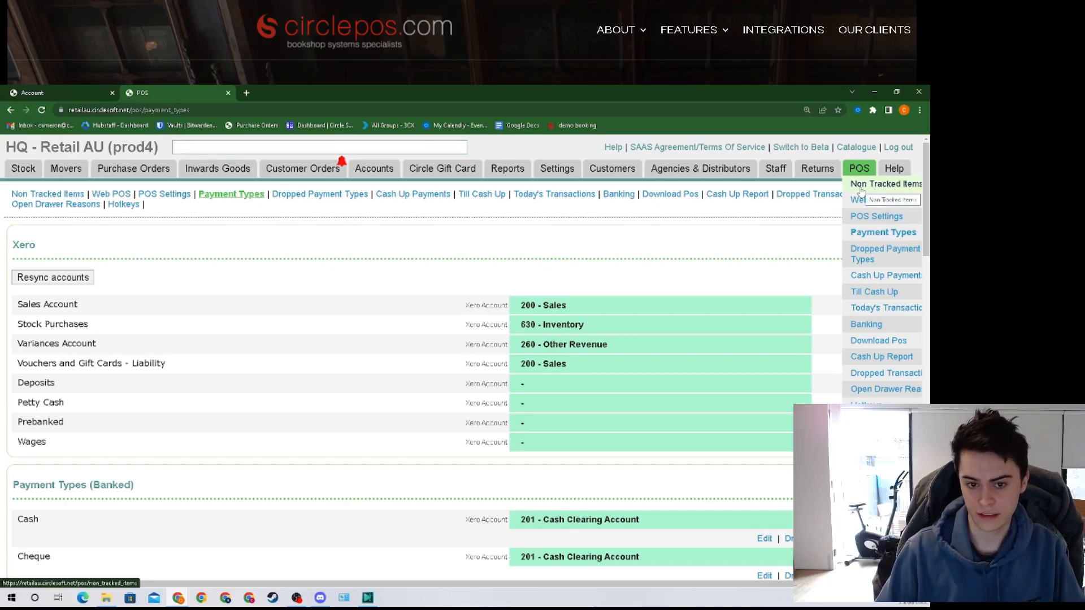
Step: Open the Non Tracked Items list from the POS menu
{"action": "left_click", "coordinate": [861, 190]}
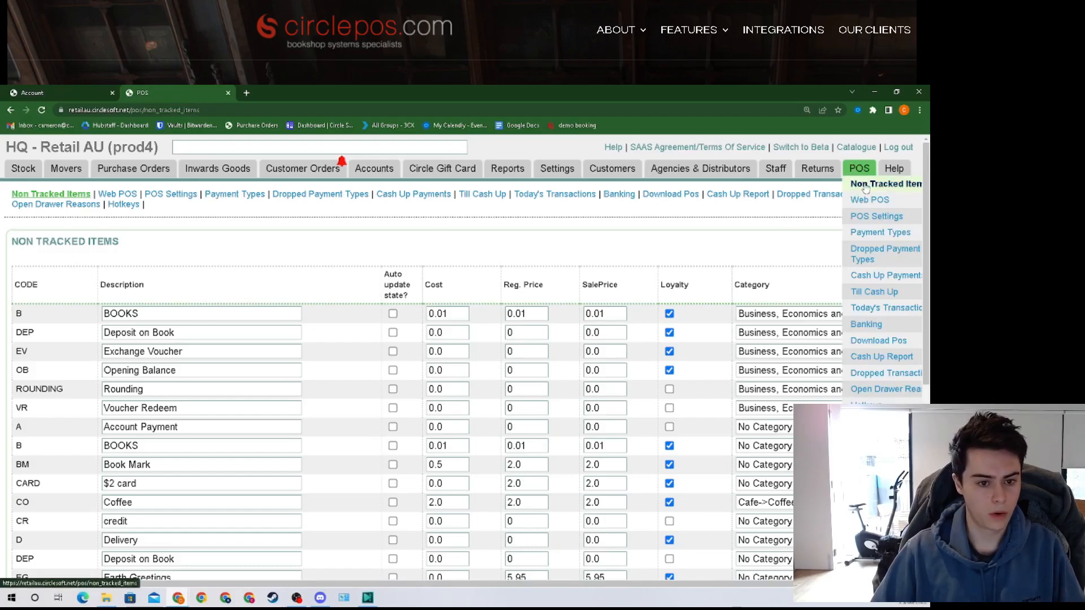
{"action": "left_click", "coordinate": [887, 185]}
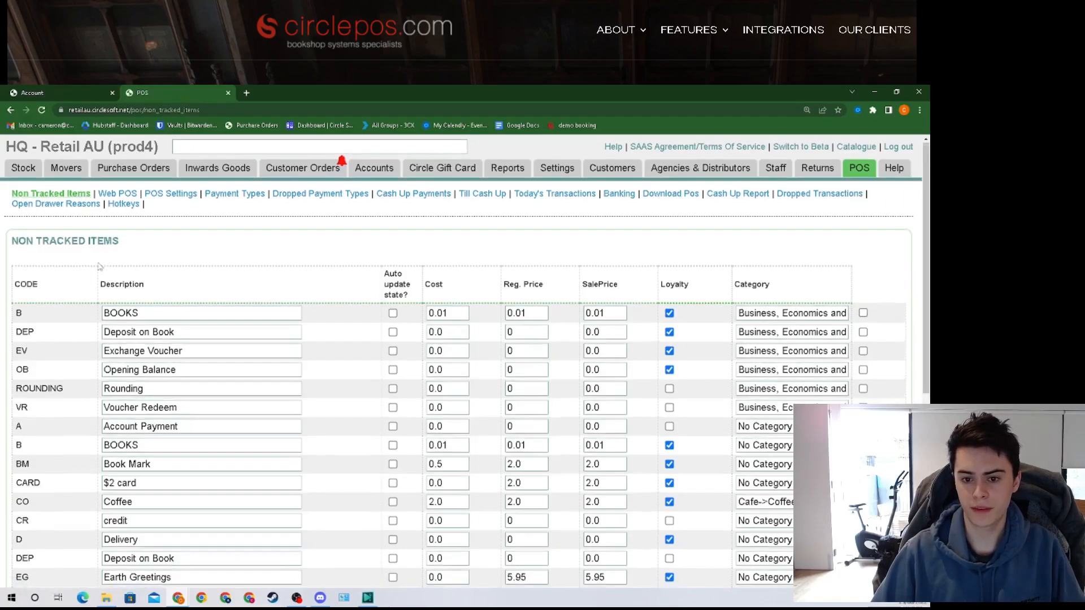
{"action": "scroll", "coordinate": [137, 249], "scroll_direction": "down", "scroll_amount": 1}
Step: Point out descriptions: BOOKS, Deposit on Book, Exchange Voucher, Opening Balance, Rounding, Voucher Redeem, Account Payment, Book Mark
{"action": "left_click", "coordinate": [137, 250]}
{"action": "left_click", "coordinate": [184, 269]}
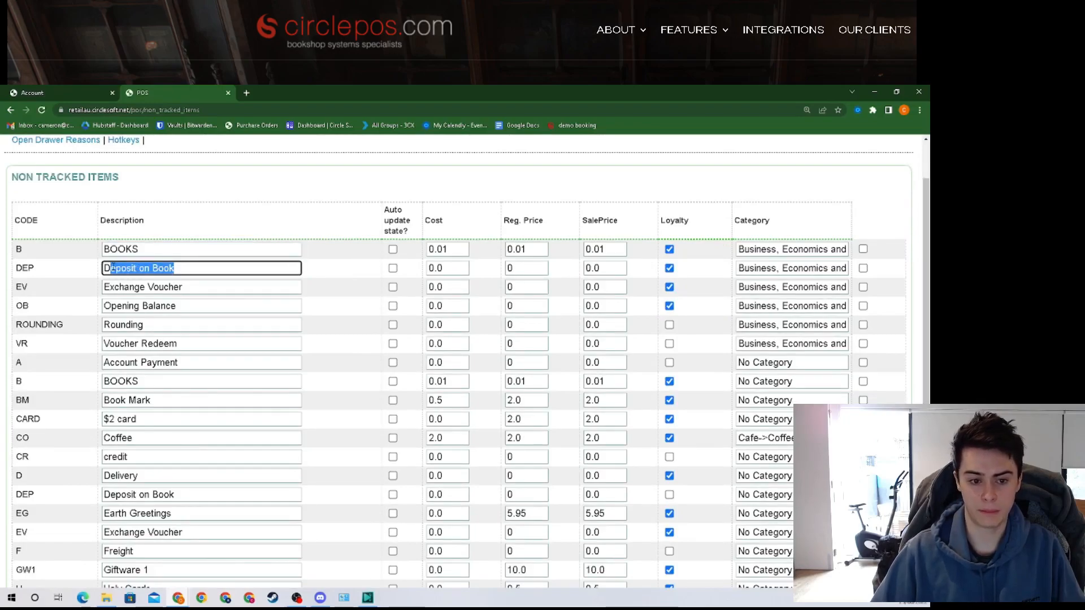
{"action": "left_click", "coordinate": [198, 286]}
{"action": "left_click", "coordinate": [103, 306]}
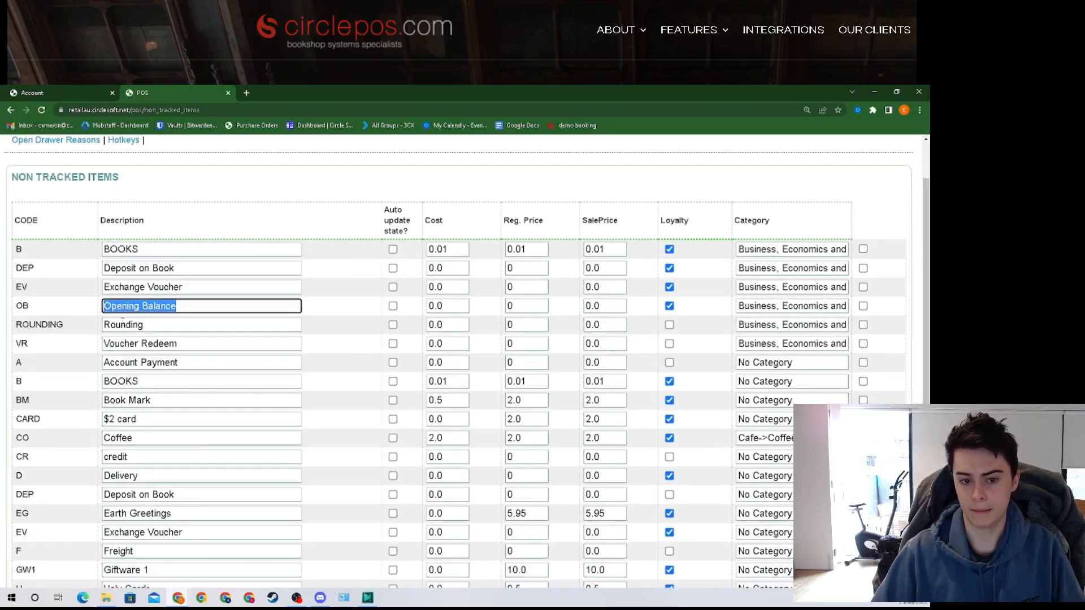
{"action": "left_click", "coordinate": [103, 326]}
{"action": "left_click", "coordinate": [103, 344]}
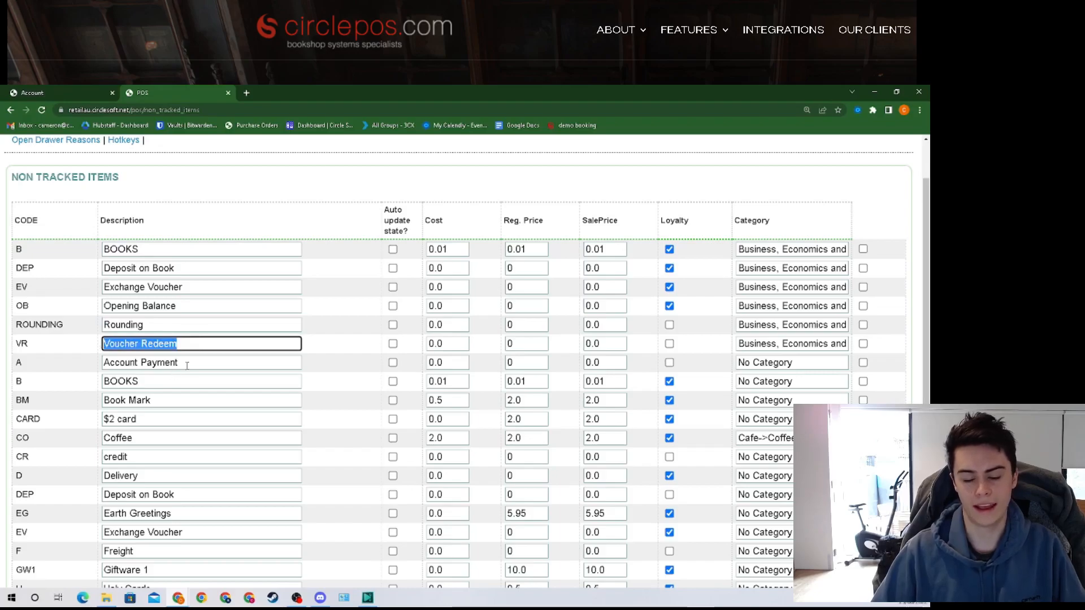
{"action": "left_click", "coordinate": [103, 363]}
{"action": "left_click", "coordinate": [95, 400]}
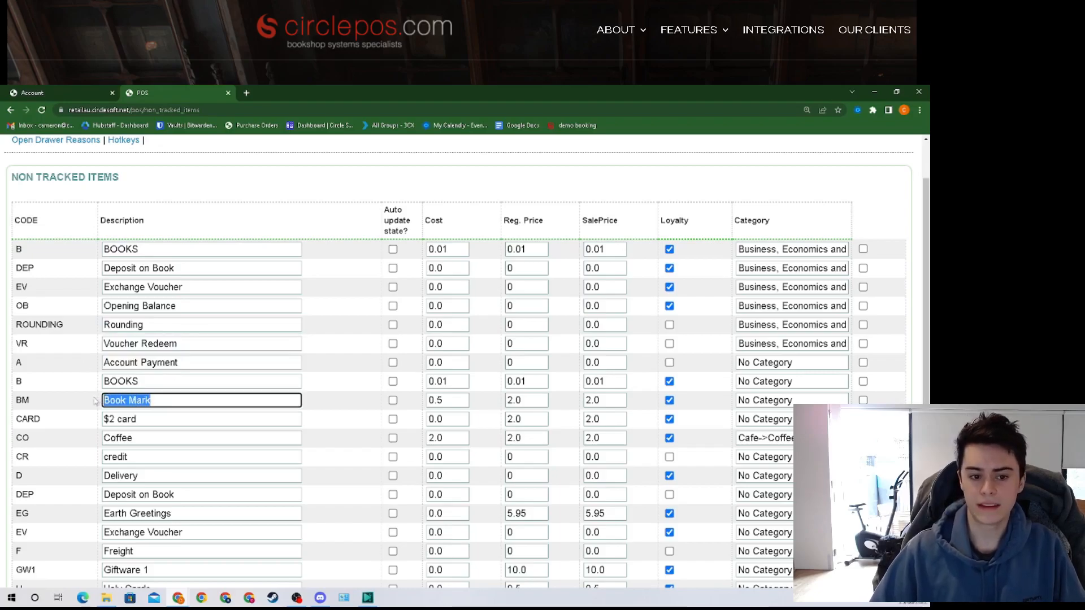
{"action": "left_click", "coordinate": [287, 222]}
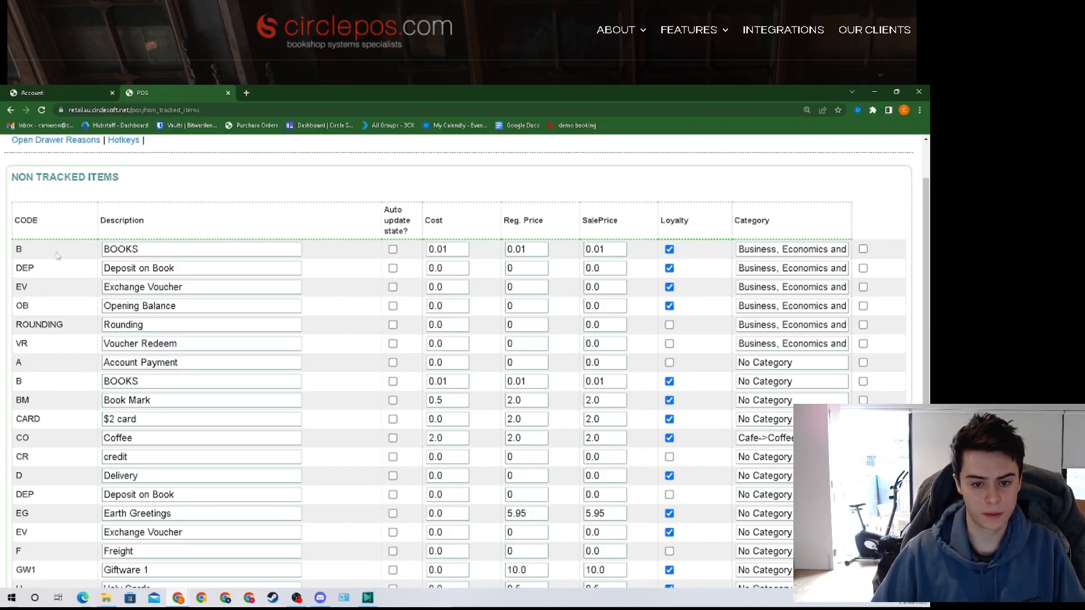
Step: Highlight the BOOKS description and Cost, Reg. Price, SalePrice headings, then toggle BOOKS loyalty
{"action": "left_click", "coordinate": [144, 249]}
{"action": "double_click", "coordinate": [143, 248]}
{"action": "left_click_drag", "start_coordinate": [429, 221], "coordinate": [459, 223]}
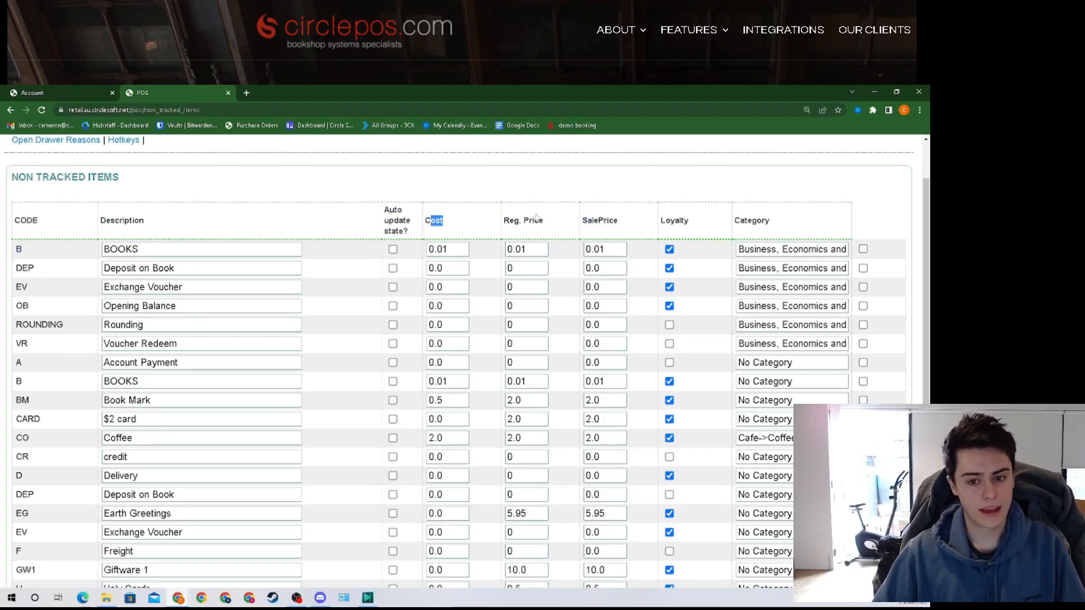
{"action": "triple_click", "coordinate": [512, 221]}
{"action": "triple_click", "coordinate": [637, 223]}
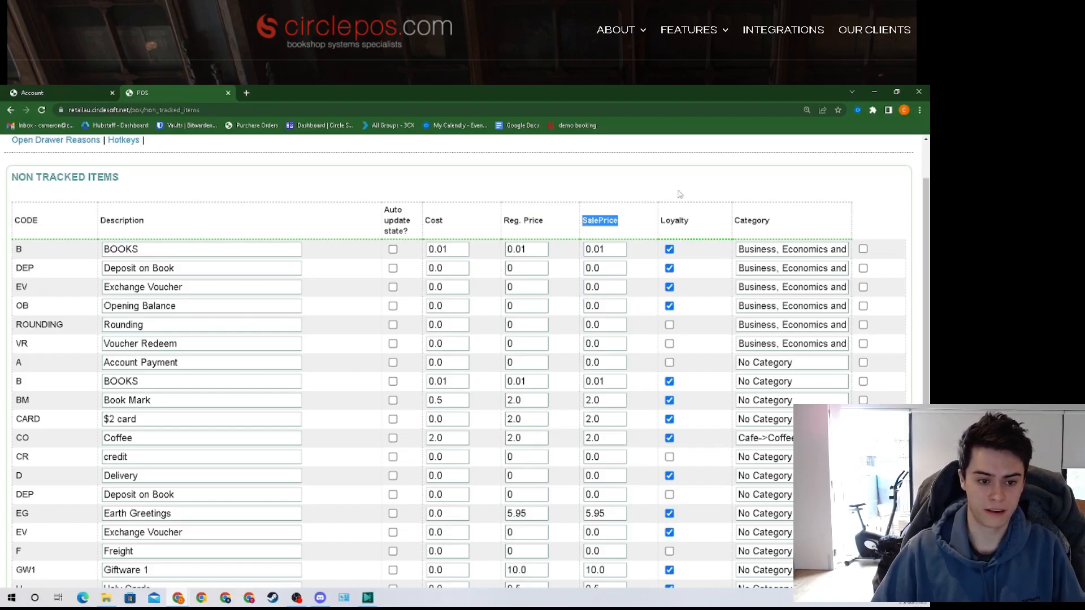
{"action": "left_click", "coordinate": [637, 223]}
{"action": "left_click", "coordinate": [669, 250]}
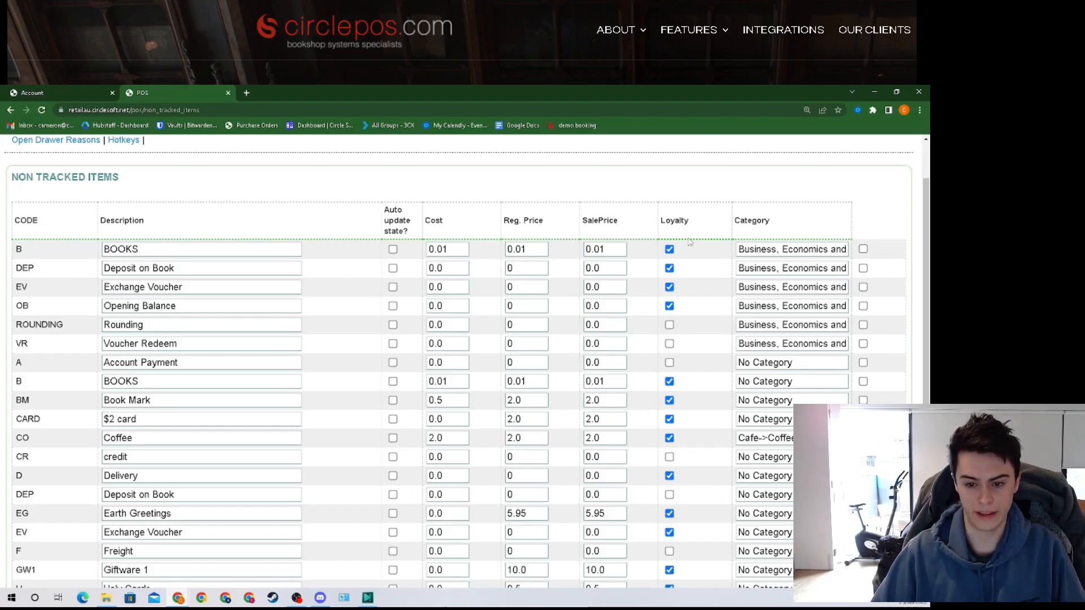
{"action": "scroll", "coordinate": [690, 242], "scroll_direction": "down", "scroll_amount": 2}
{"action": "scroll", "coordinate": [690, 242], "scroll_direction": "up", "scroll_amount": 2}
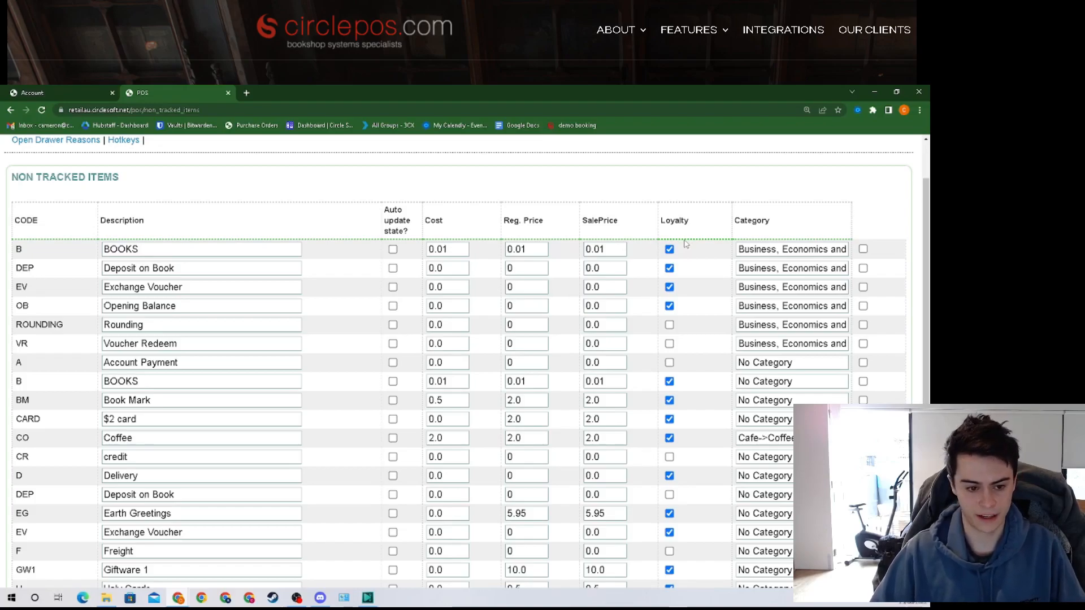
{"action": "scroll", "coordinate": [686, 244], "scroll_direction": "up", "scroll_amount": 1}
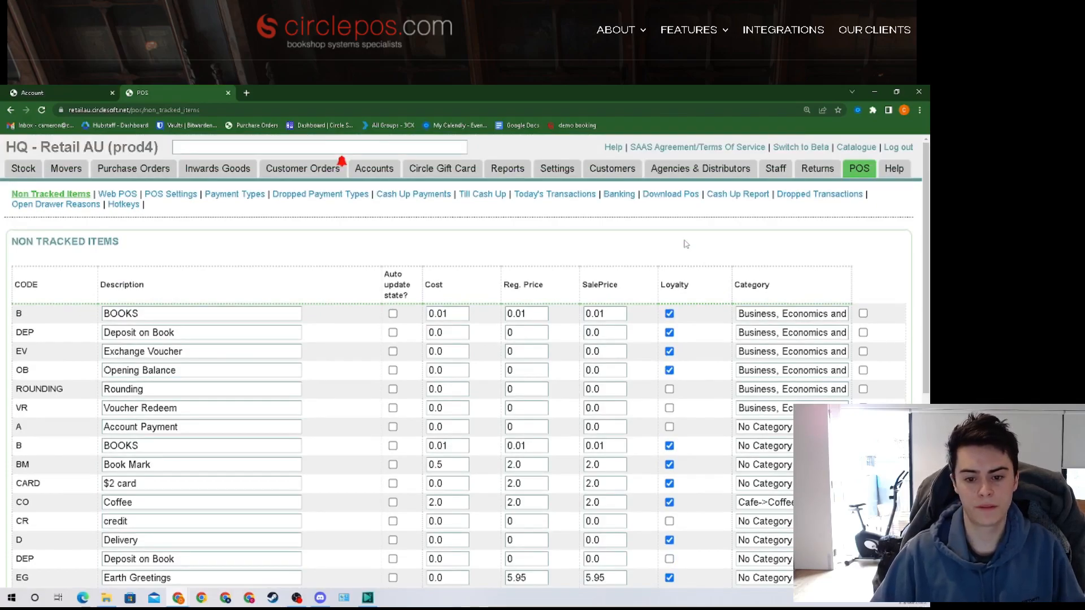
{"action": "double_click", "coordinate": [16, 315]}
{"action": "double_click", "coordinate": [35, 334]}
{"action": "double_click", "coordinate": [39, 354]}
{"action": "double_click", "coordinate": [39, 373]}
{"action": "scroll", "coordinate": [82, 371], "scroll_direction": "down", "scroll_amount": 1}
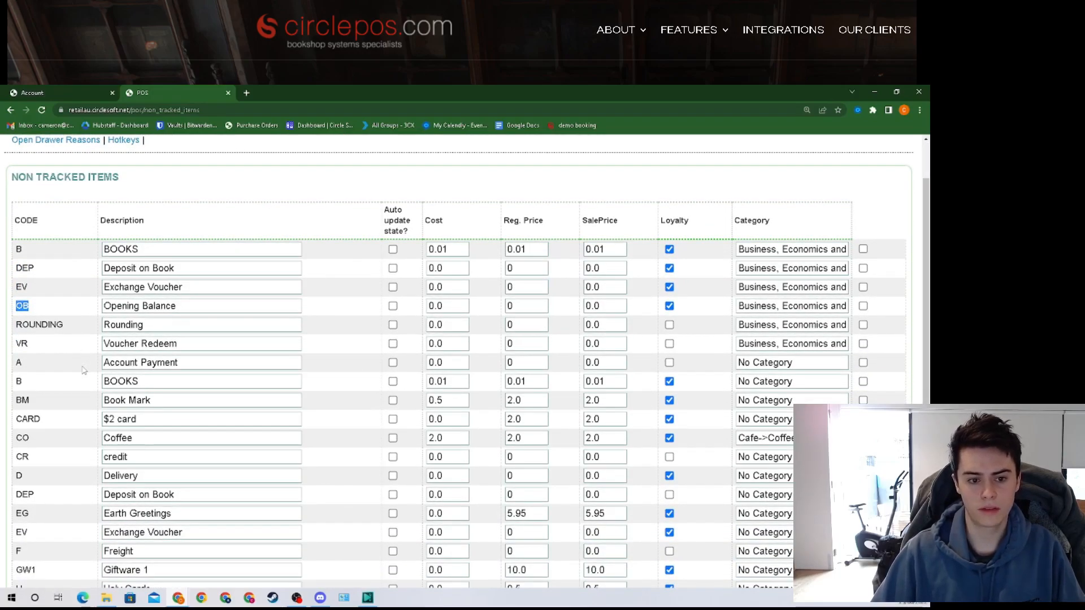
{"action": "scroll", "coordinate": [83, 370], "scroll_direction": "up", "scroll_amount": 1}
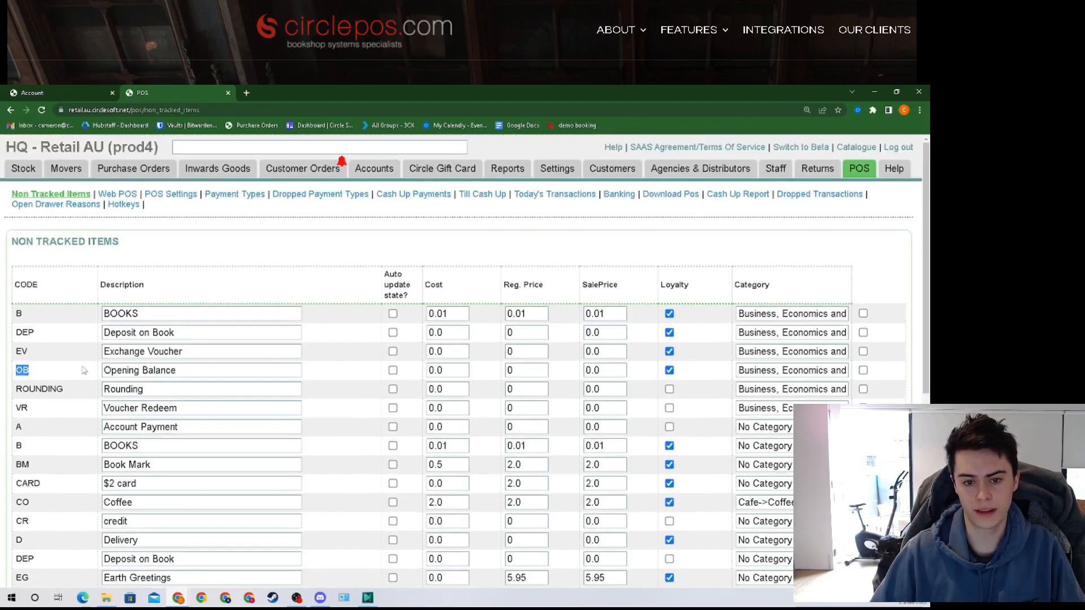
{"action": "left_click", "coordinate": [83, 366]}
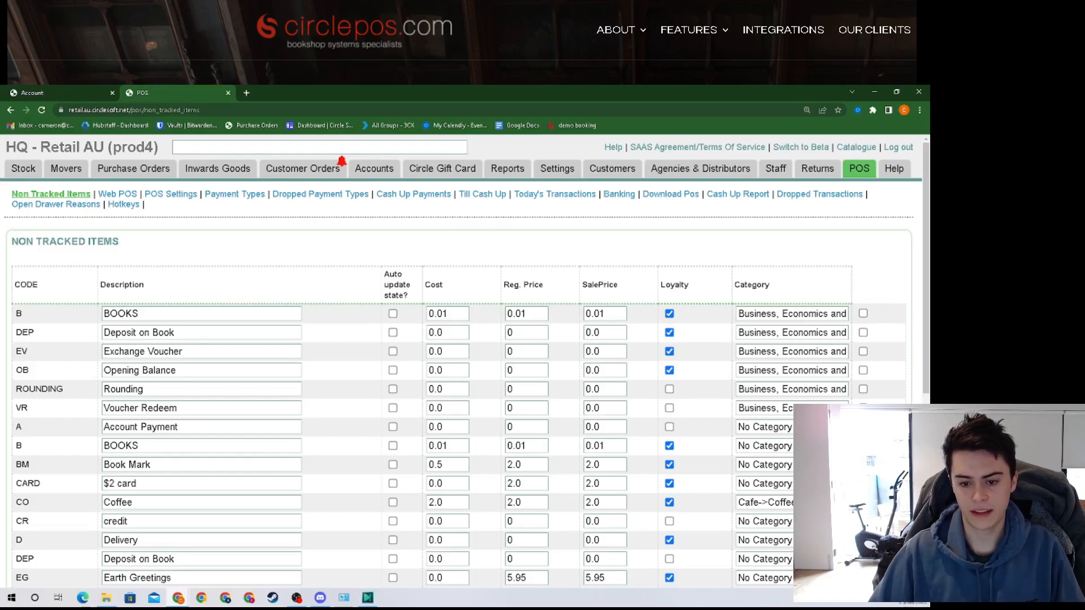
Step: Change the Voucher Sale (VS) sale price from 0.0 to 7 and save the list
{"action": "scroll", "coordinate": [746, 585], "scroll_direction": "down", "scroll_amount": 6}
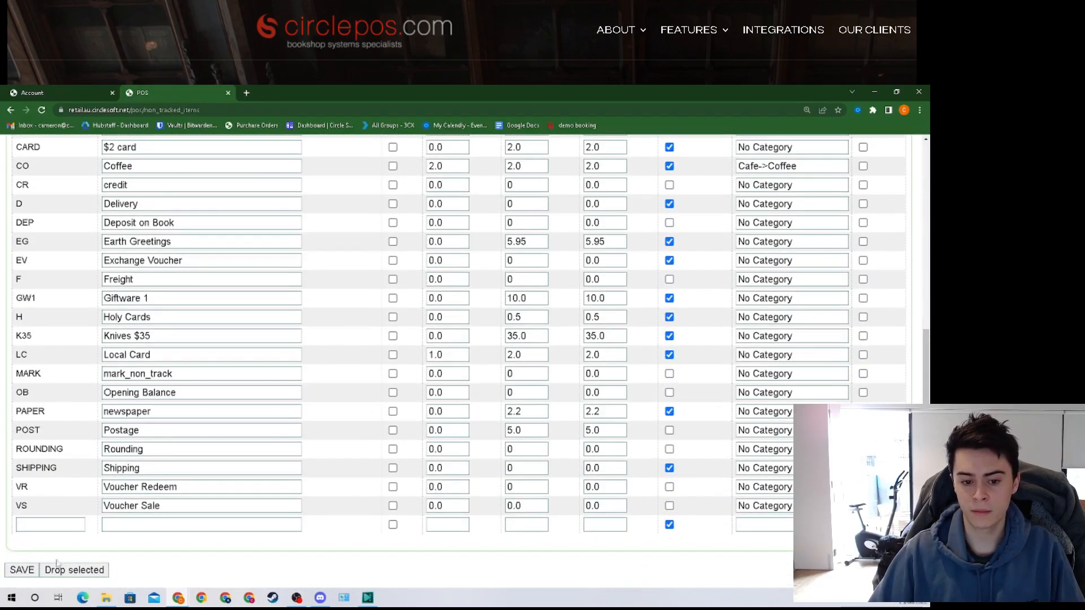
{"action": "scroll", "coordinate": [282, 542], "scroll_direction": "up", "scroll_amount": 6}
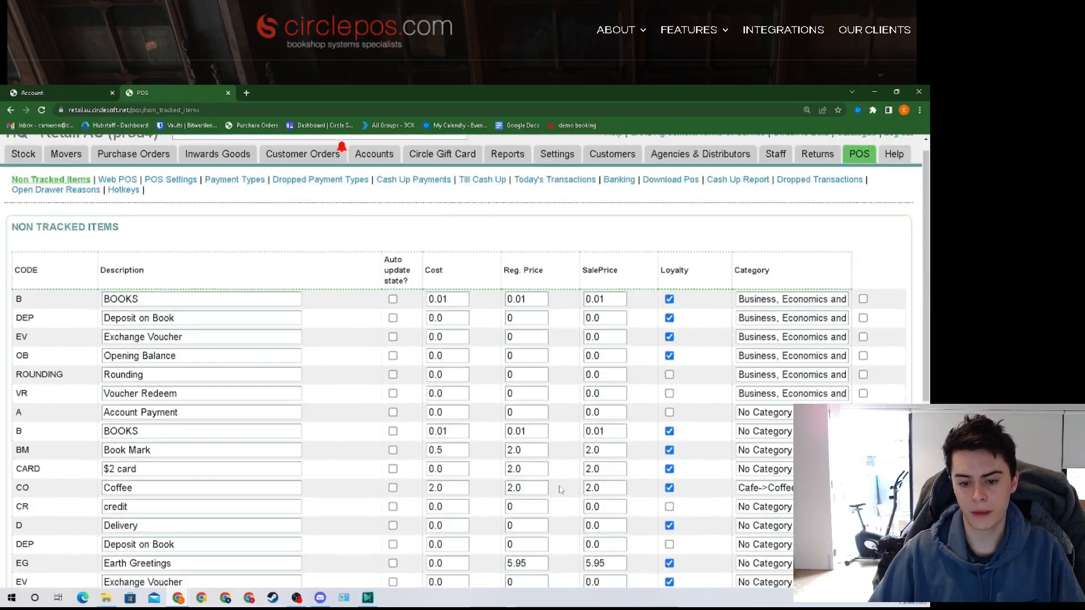
{"action": "scroll", "coordinate": [669, 511], "scroll_direction": "down", "scroll_amount": 6}
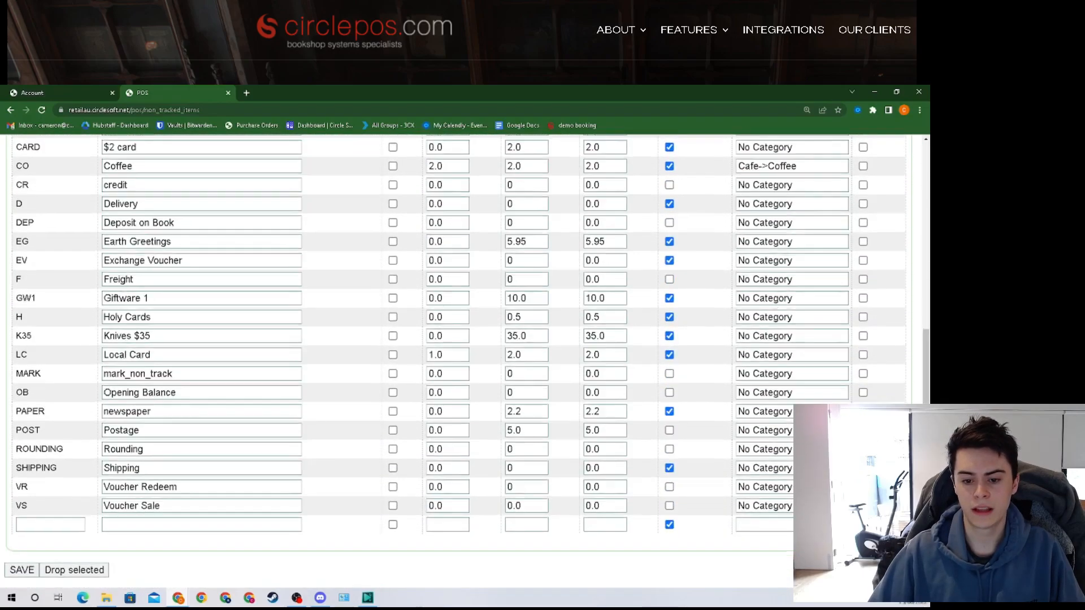
{"action": "left_click", "coordinate": [607, 505]}
{"action": "left_click_drag", "start_coordinate": [616, 507], "coordinate": [585, 508]}
{"action": "type", "text": "7"}
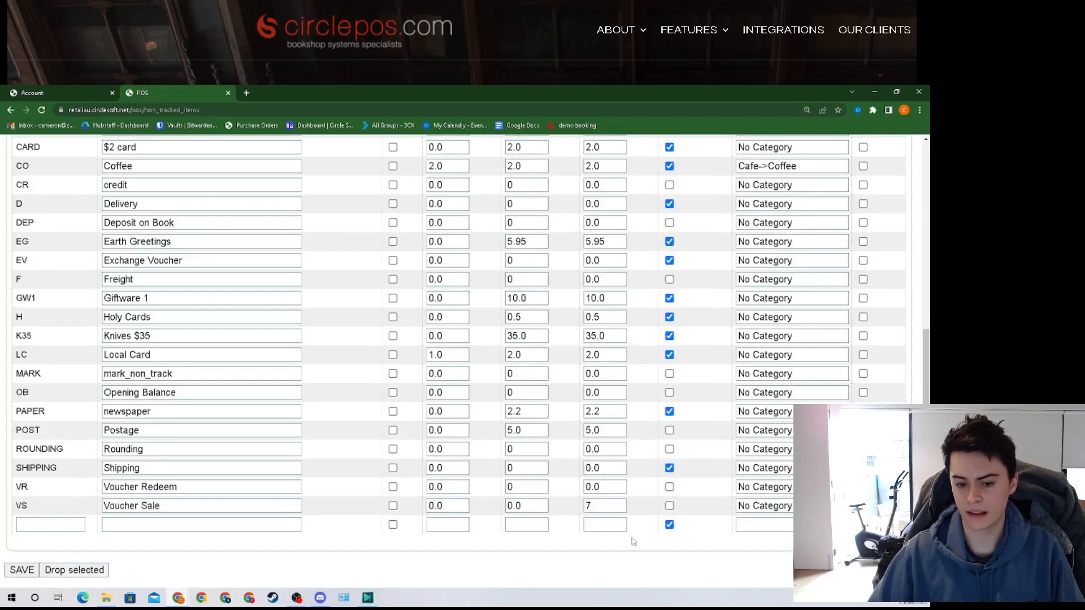
{"action": "left_click", "coordinate": [21, 570]}
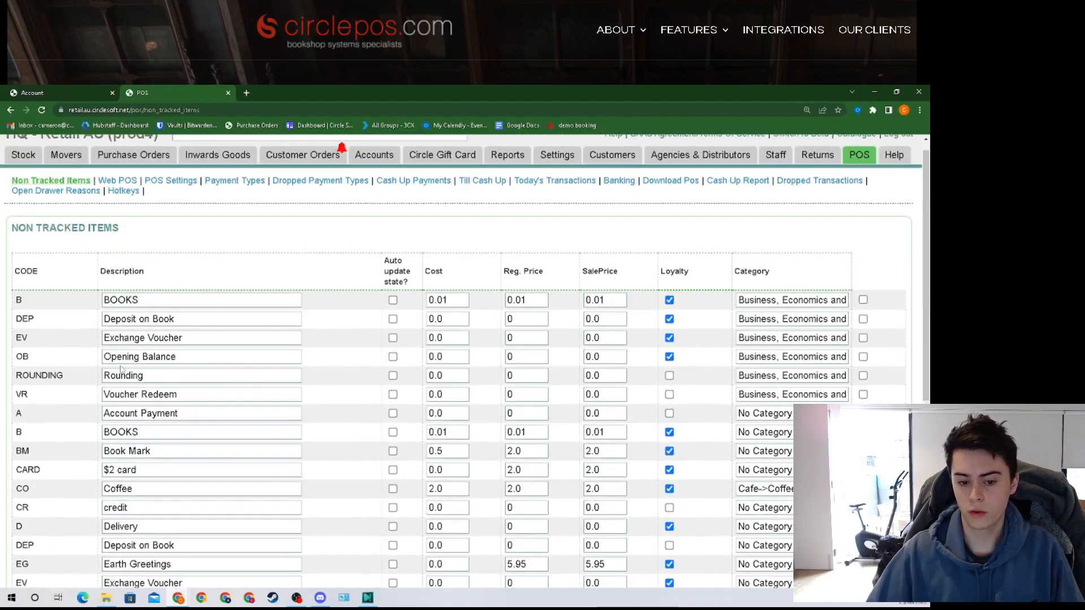